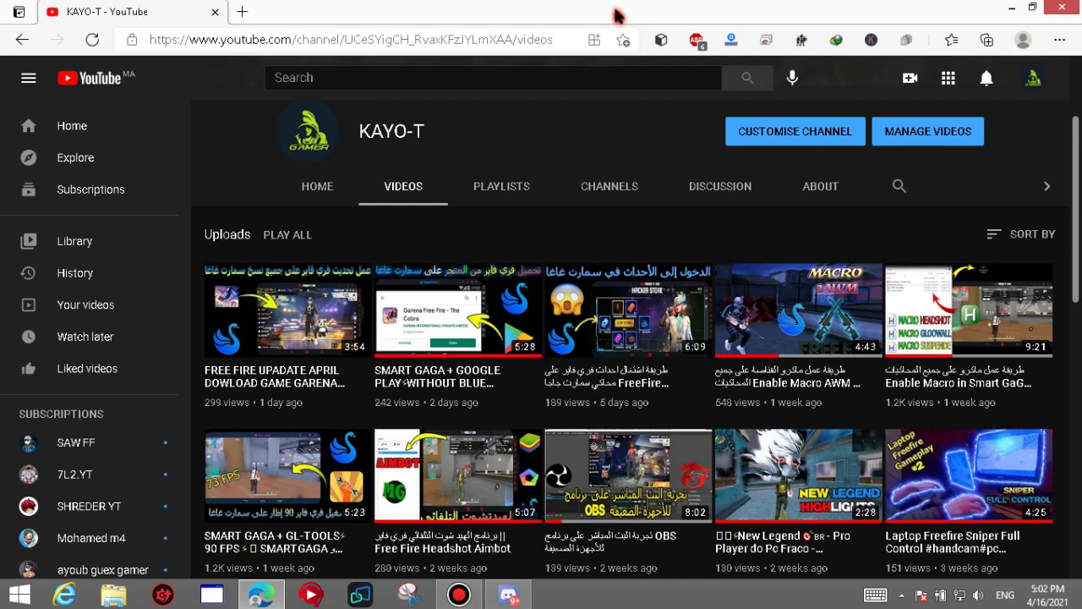
click(509, 589)
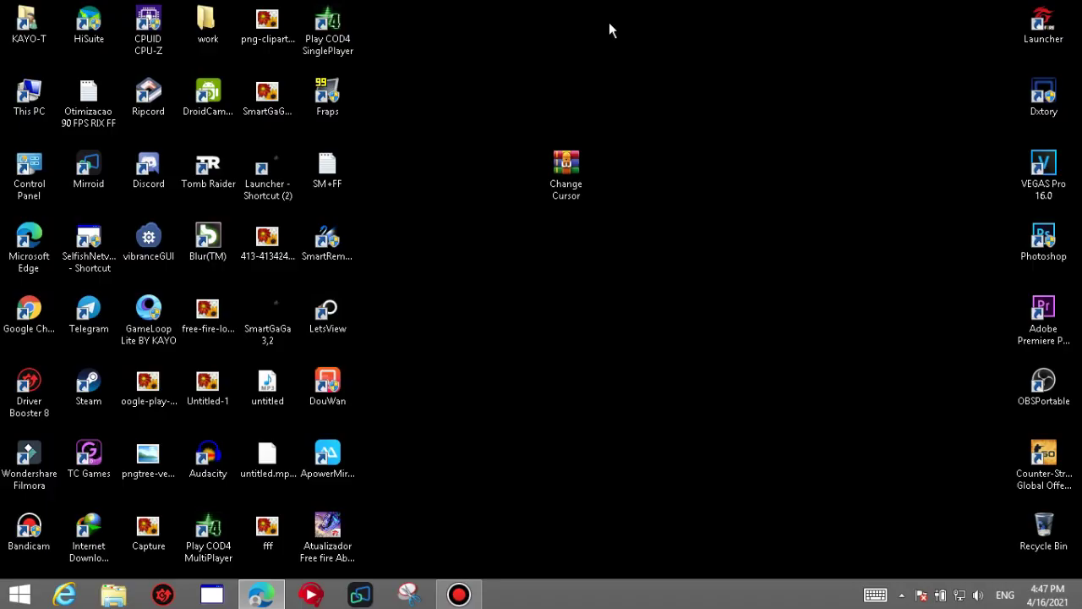
drag(657, 102, 607, 272)
click(607, 270)
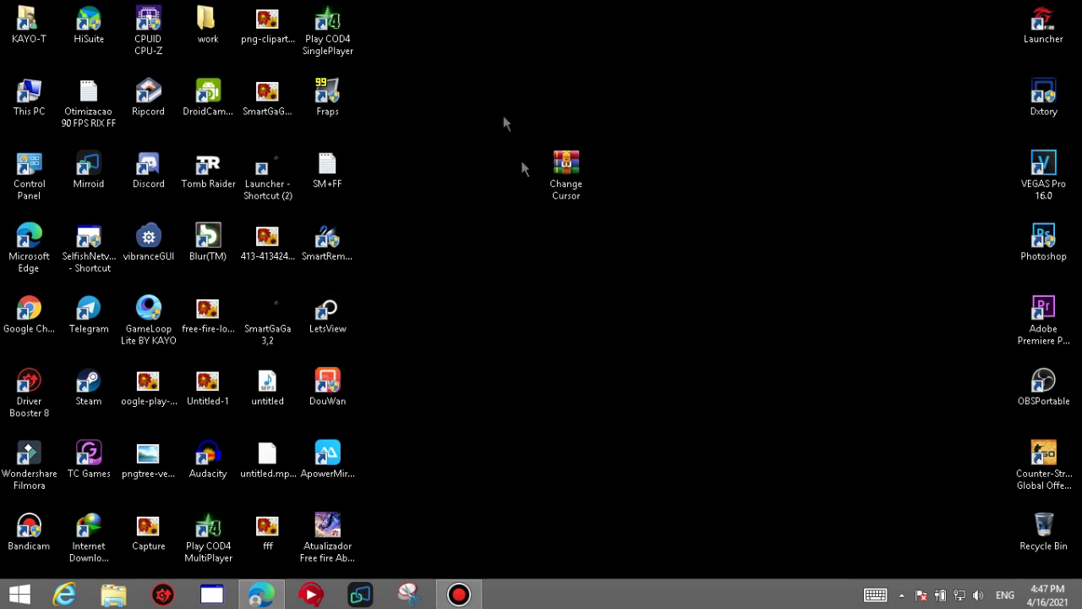
Extract the Change Cursor archive onto the desktop and place the extracted Mudar Cursor folder beside the archive.
right_click(580, 170)
click(631, 235)
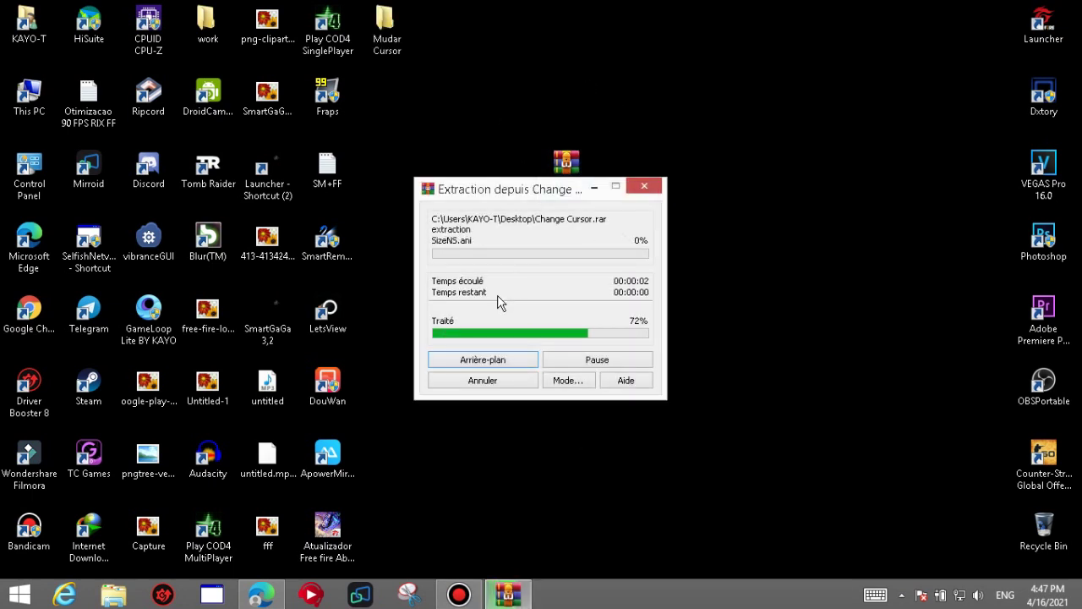
drag(386, 25, 628, 169)
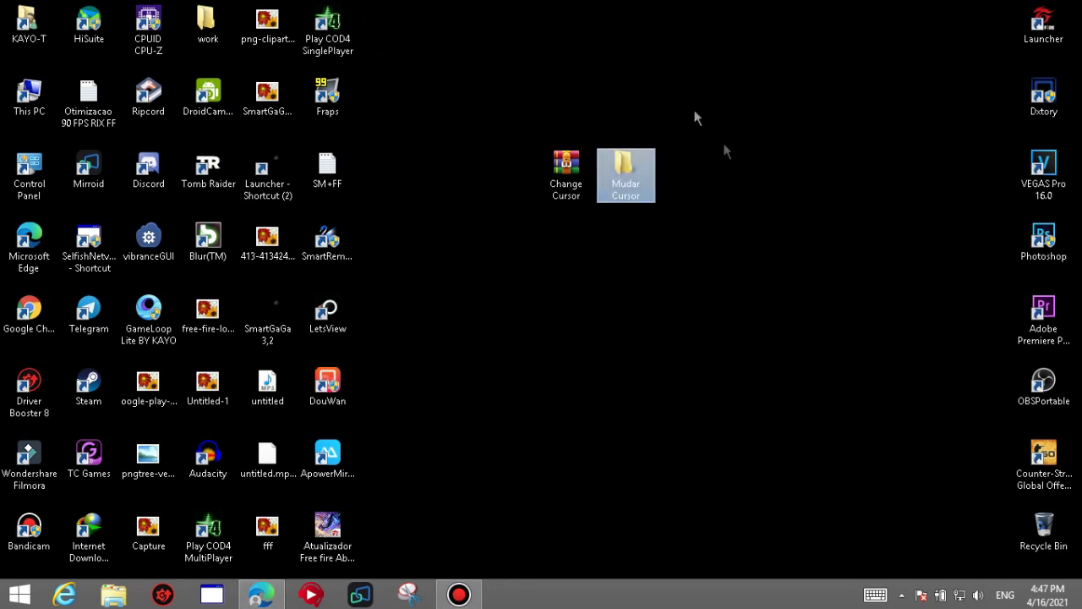
Open the Cursor luminoso negro folder inside the Mudar Cursor folder.
double_click(631, 195)
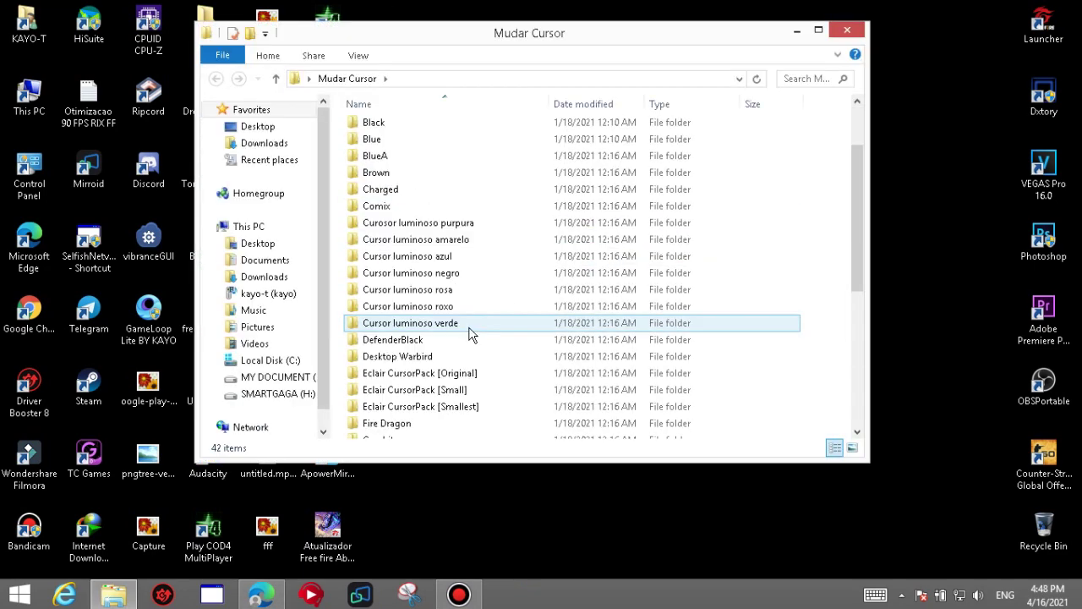
scroll(471, 334, down, 5)
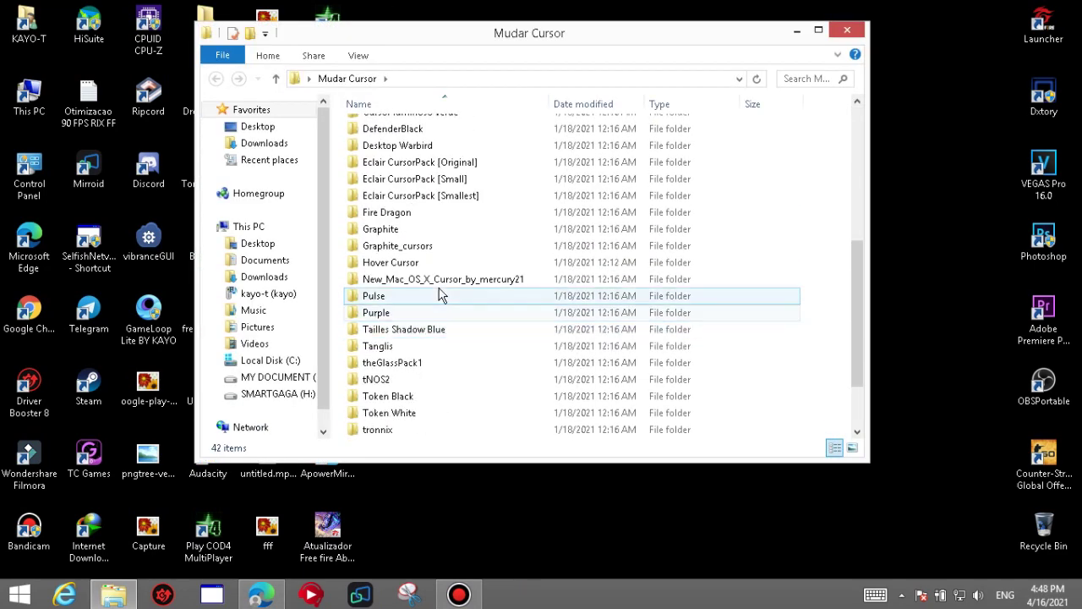
scroll(437, 355, up, 5)
double_click(439, 272)
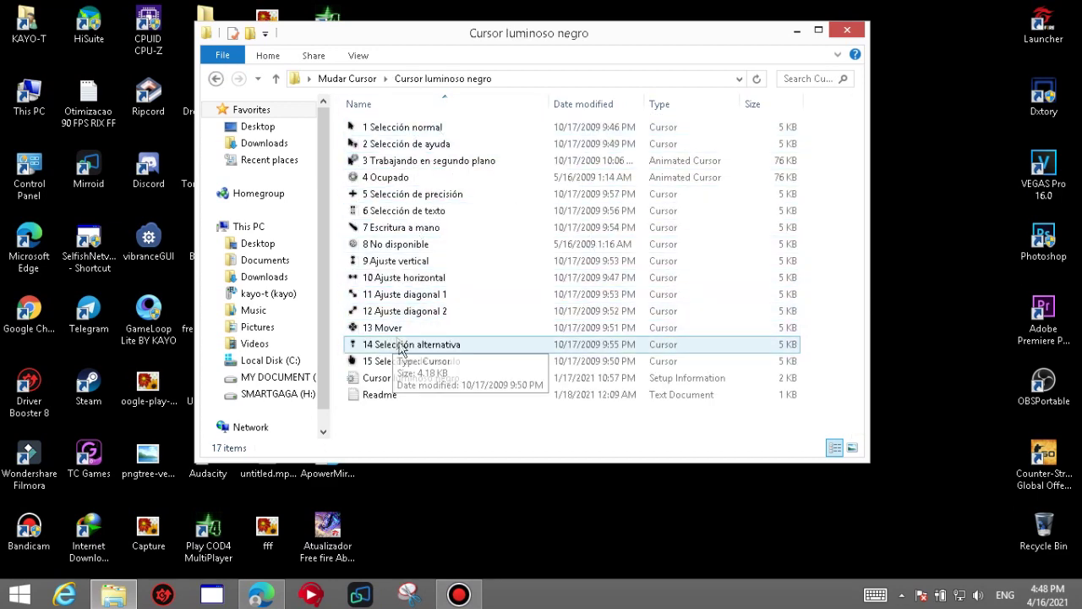
Install the Cursor luminoso negro pointer set from its setup information file.
right_click(371, 385)
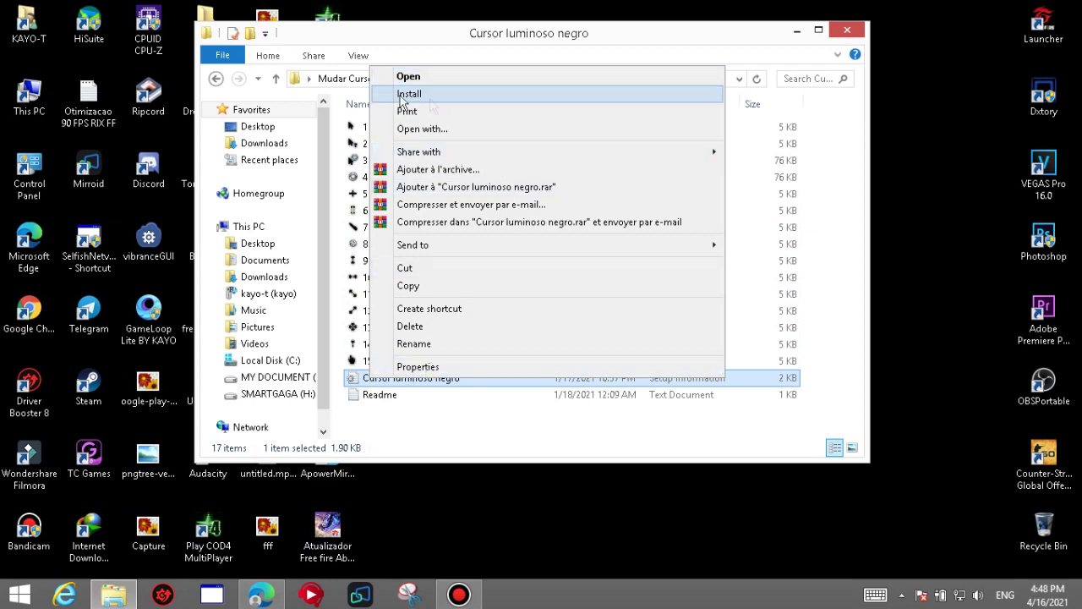
click(401, 431)
right_click(375, 378)
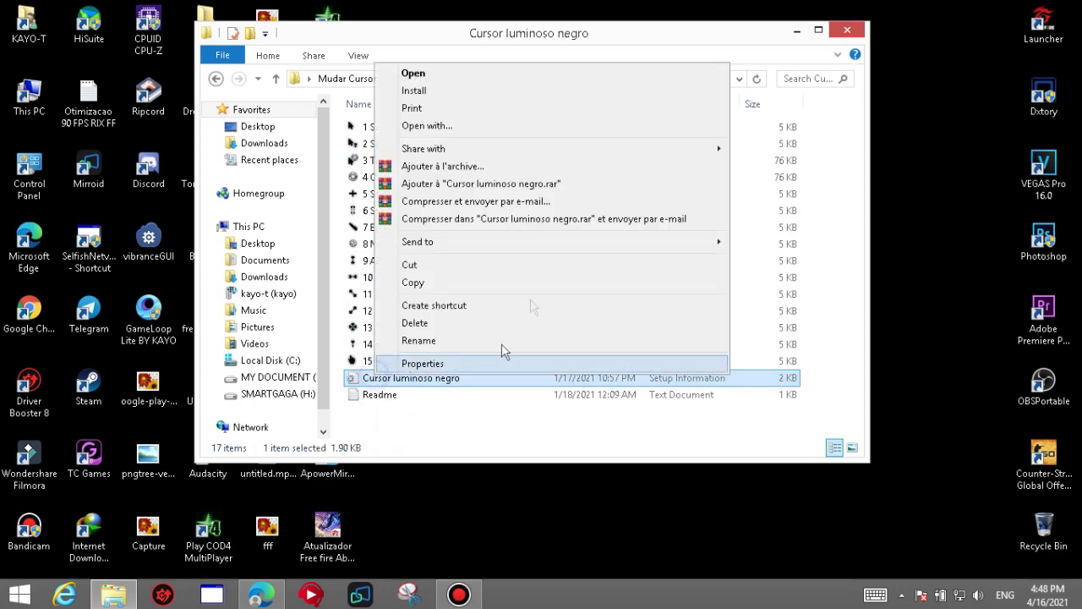
click(413, 90)
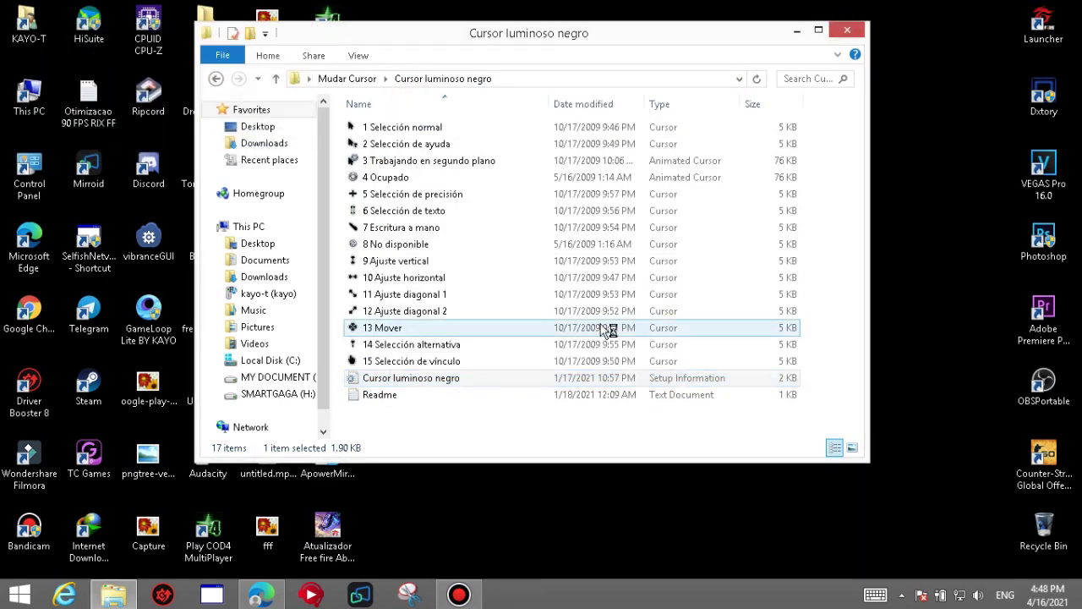
click(467, 425)
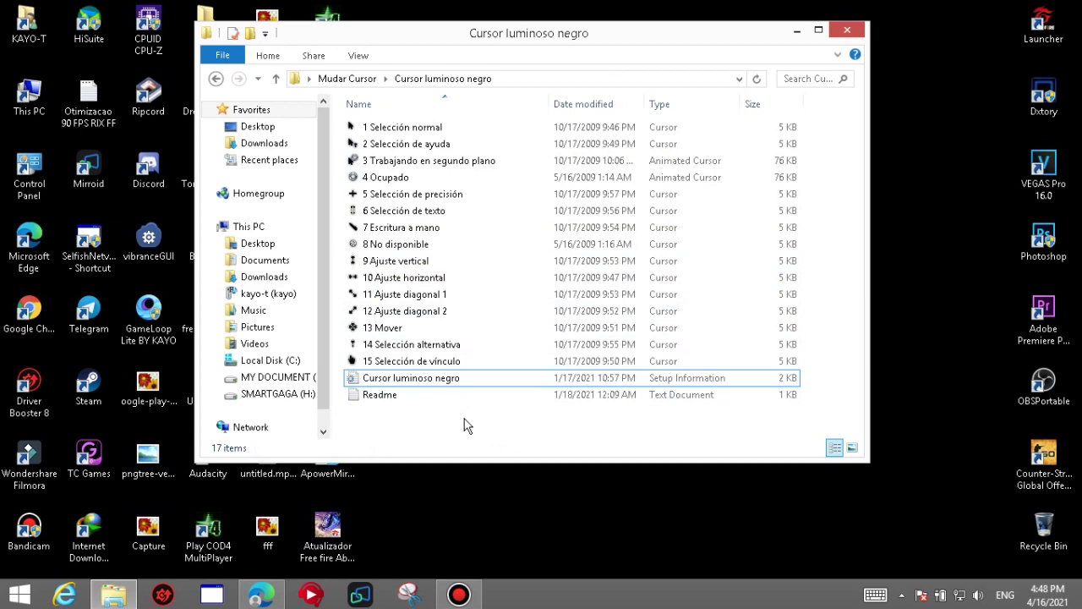
Show the Control Panel items as small icons and open the Mouse settings.
double_click(29, 173)
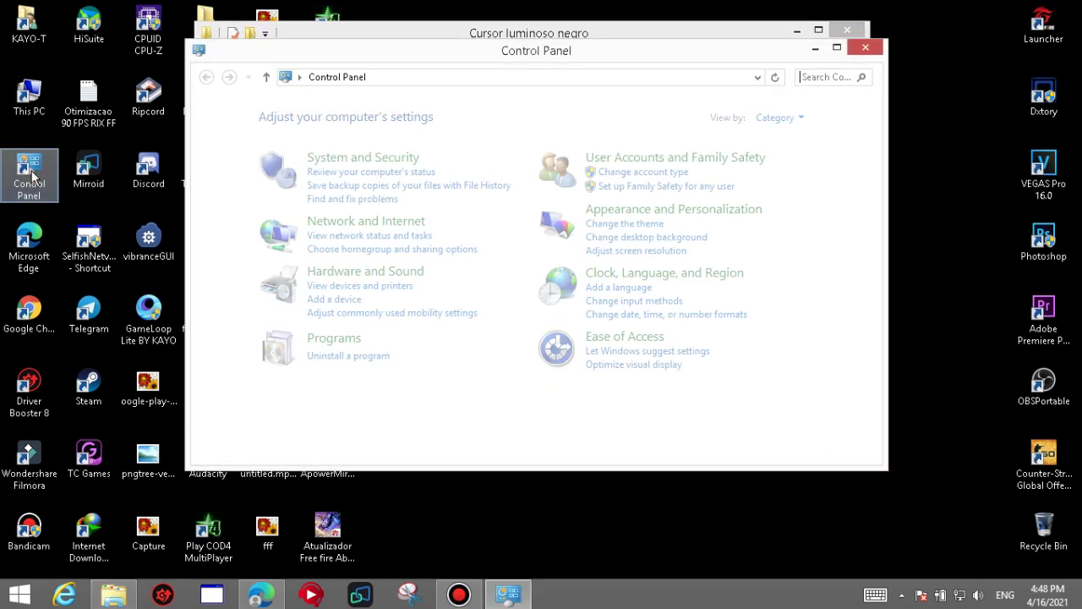
click(776, 119)
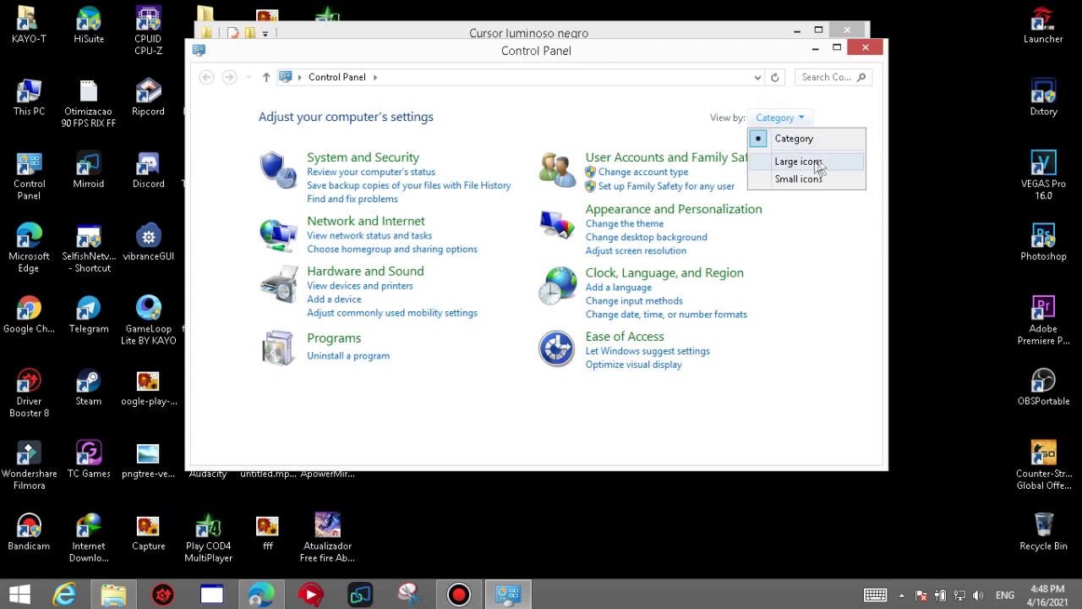
click(795, 180)
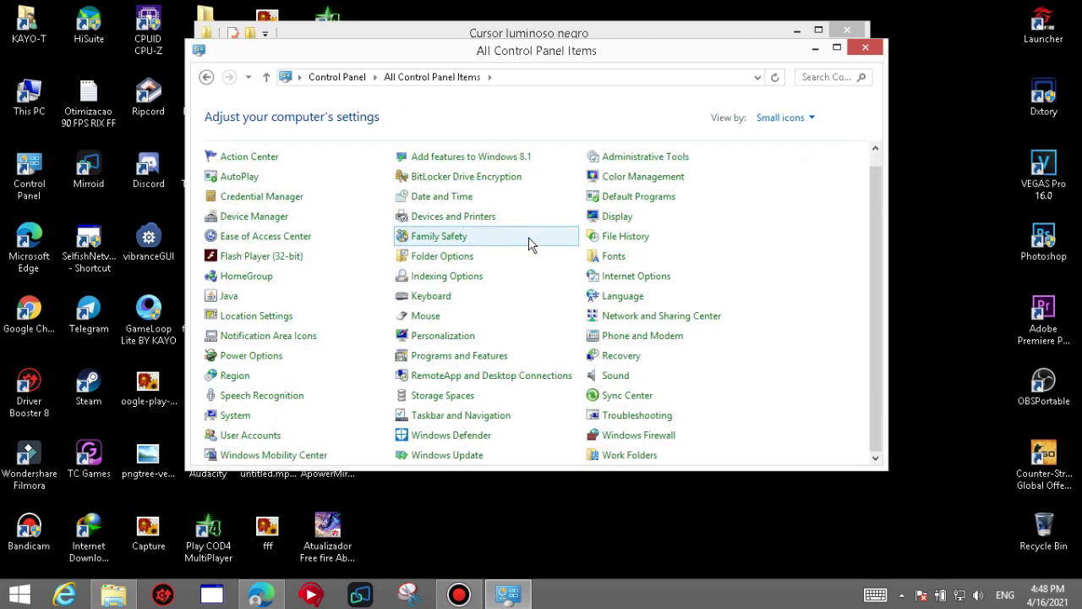
click(423, 316)
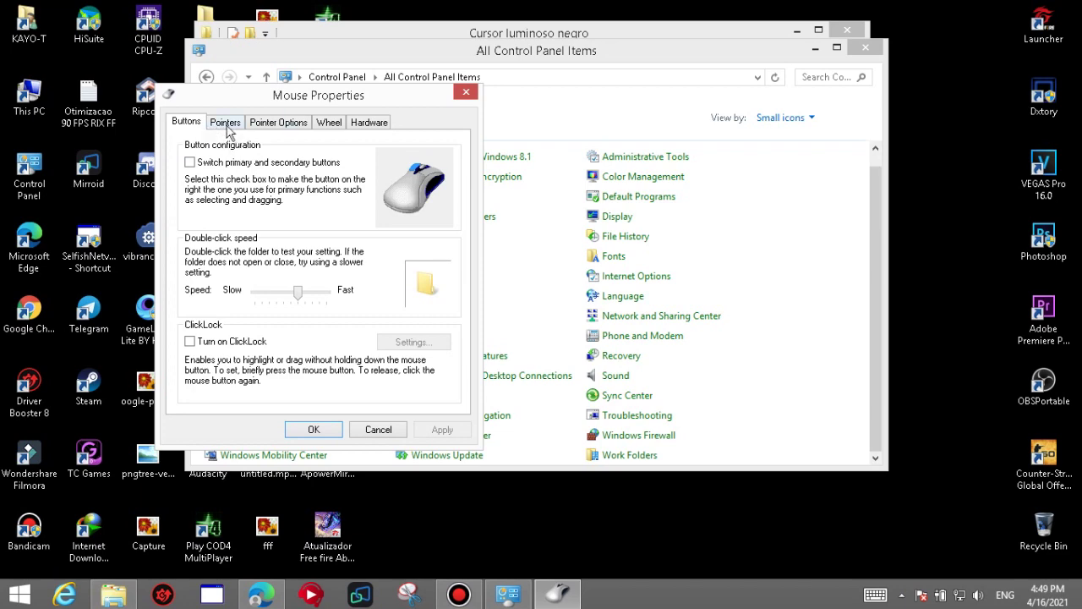
Select Cursor luminoso negro as the pointer scheme in Mouse Properties.
click(226, 122)
click(262, 167)
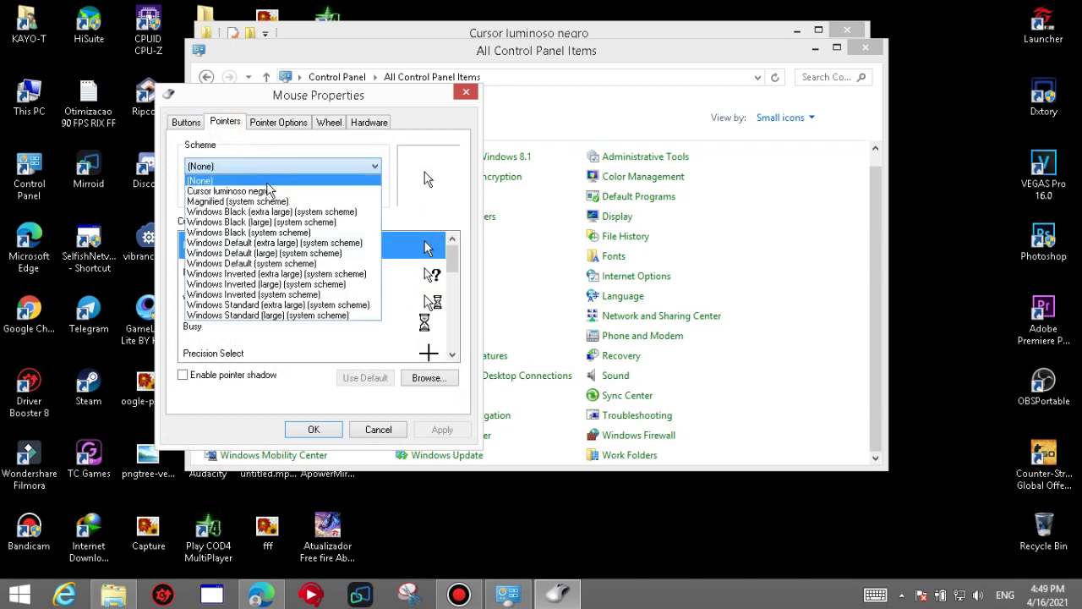
click(237, 192)
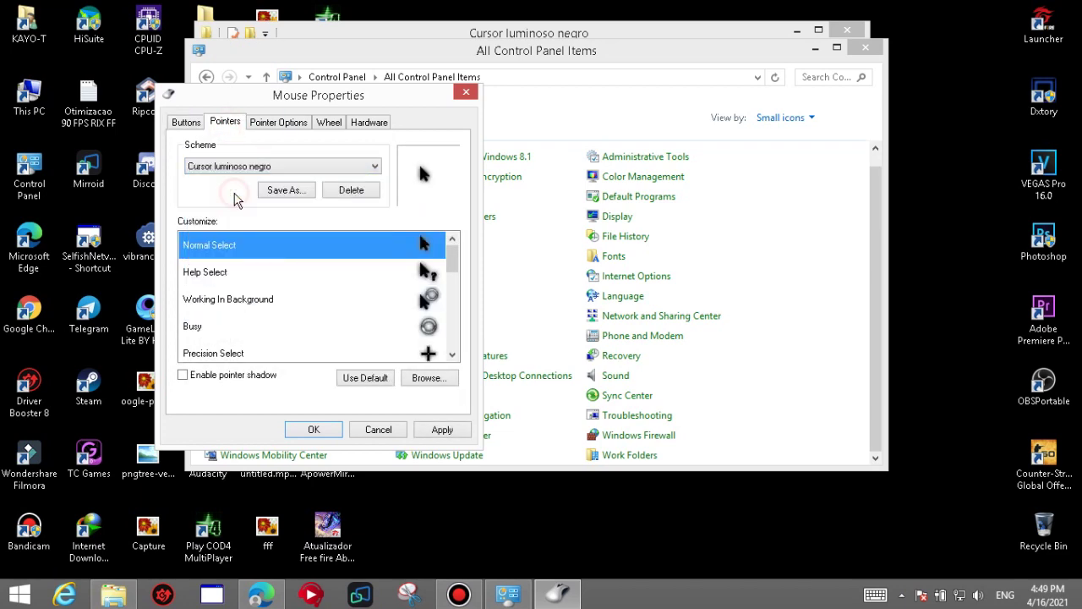
Preview other pointer schemes such as Windows Black, and return the selection to Cursor luminoso negro.
click(270, 169)
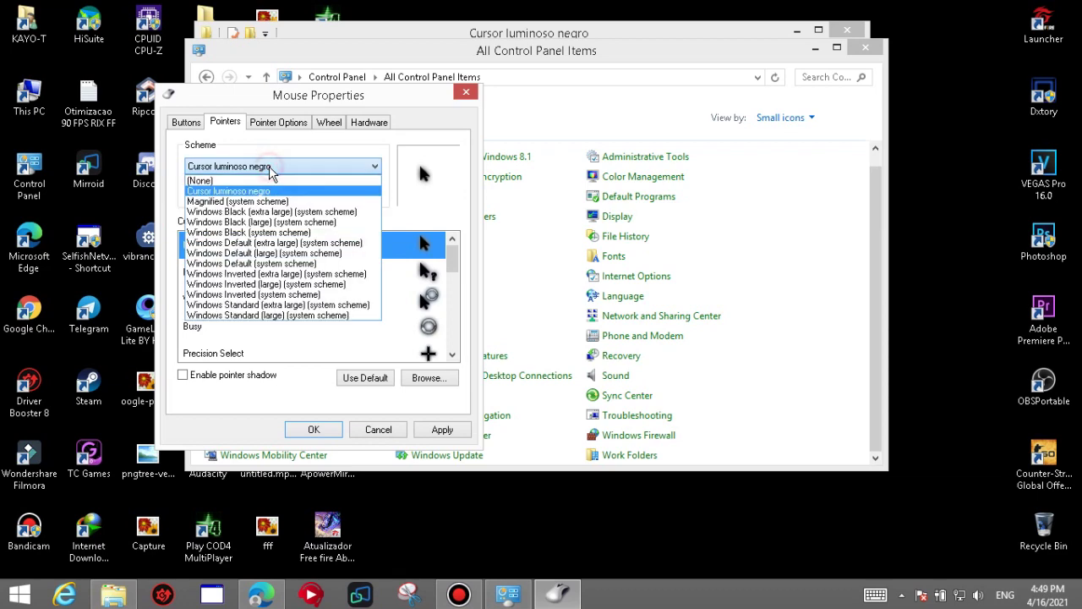
click(262, 202)
click(263, 168)
click(260, 192)
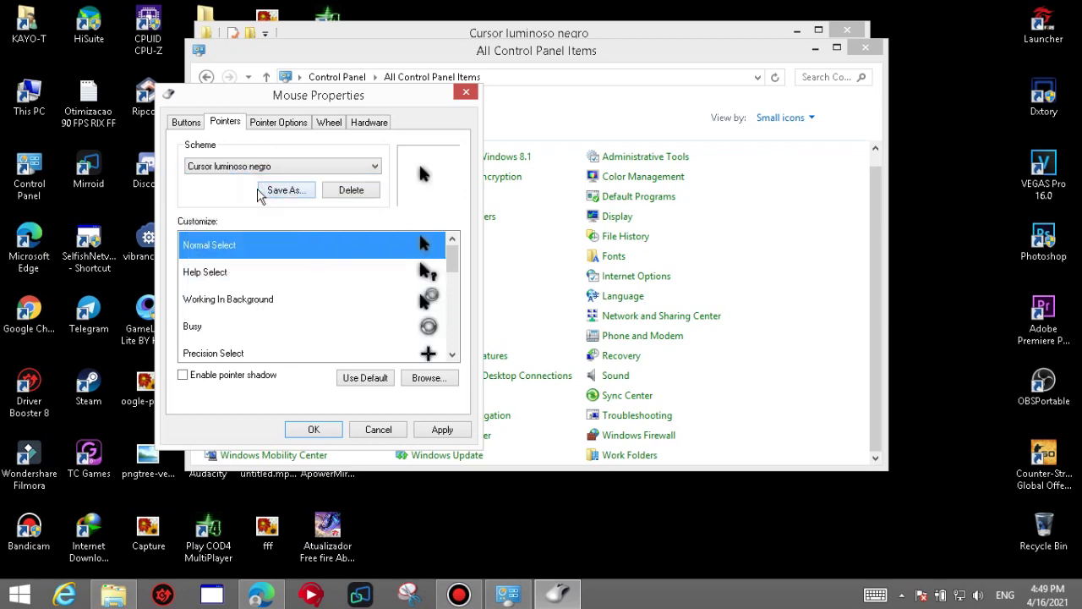
scroll(362, 285, down, 5)
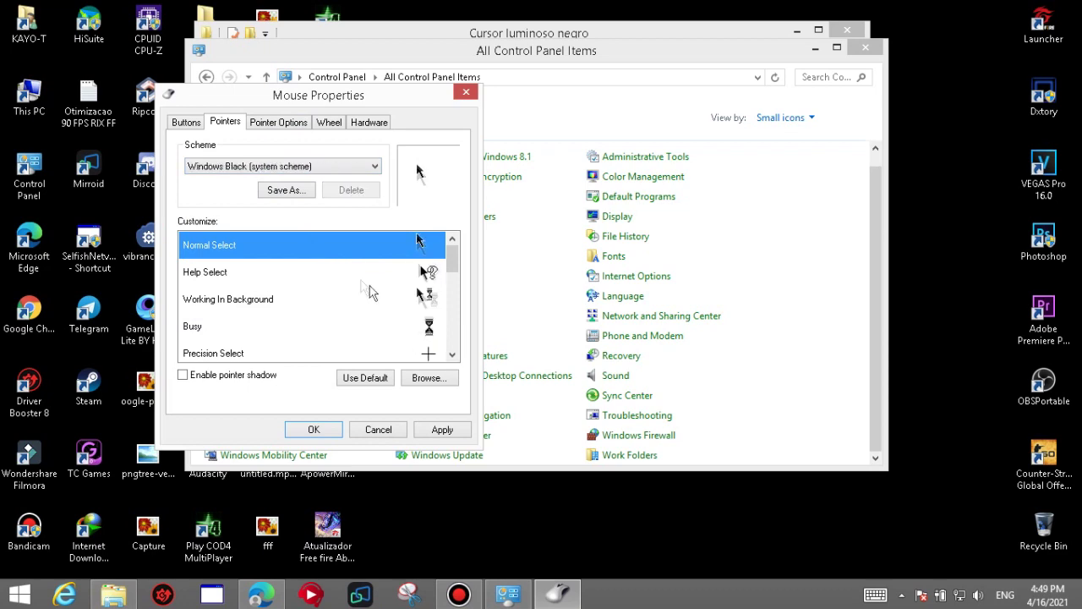
scroll(386, 311, up, 4)
click(263, 167)
click(259, 191)
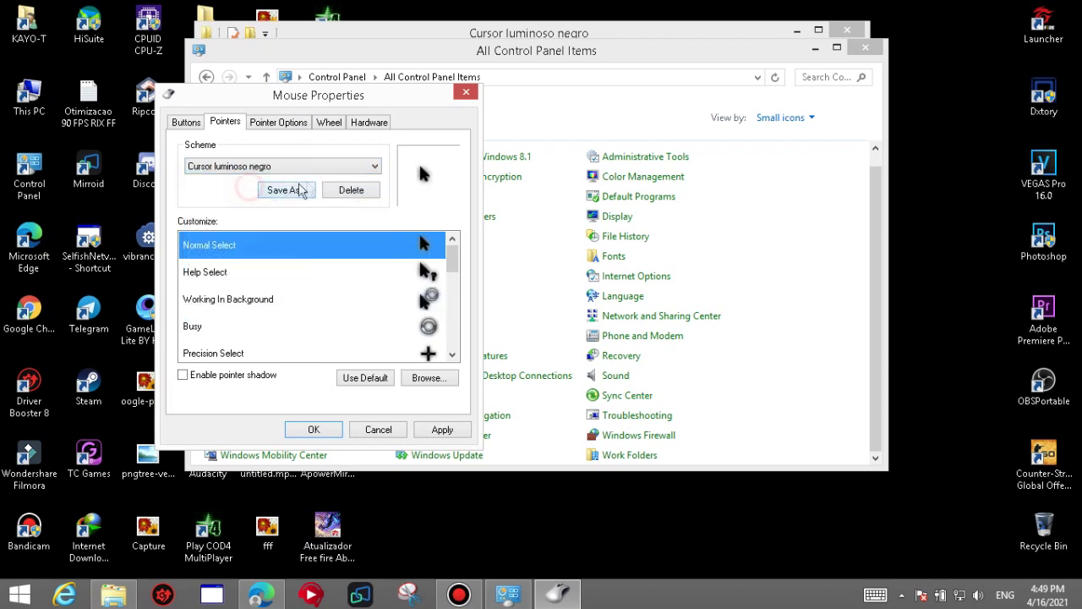
Arrange Mouse Properties and the cursor folder window side by side, and apply the Cursor luminoso negro scheme.
drag(355, 93, 235, 59)
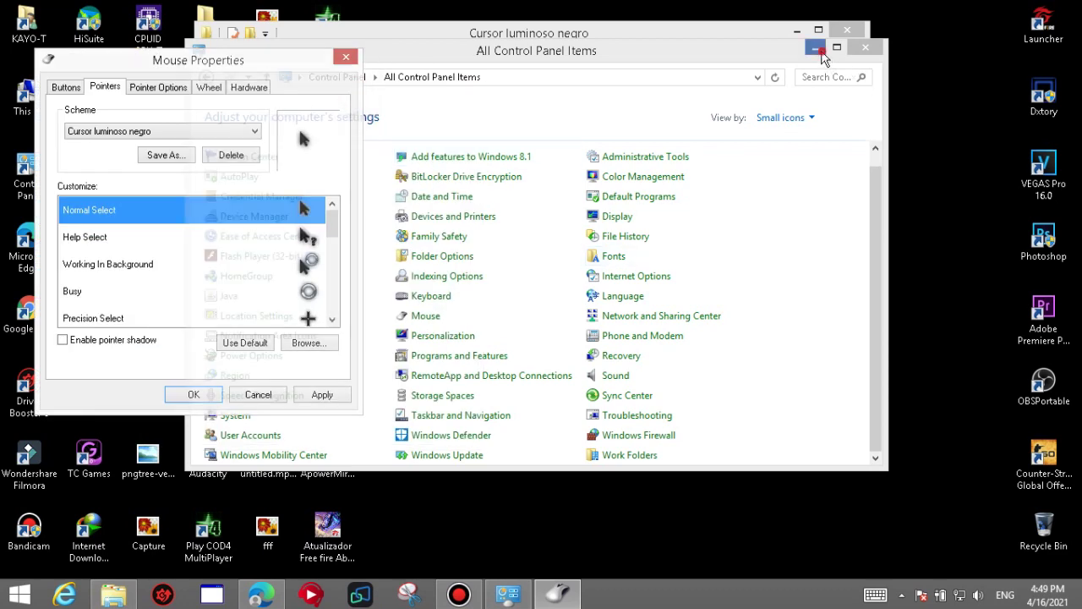
click(808, 32)
drag(551, 32, 747, 43)
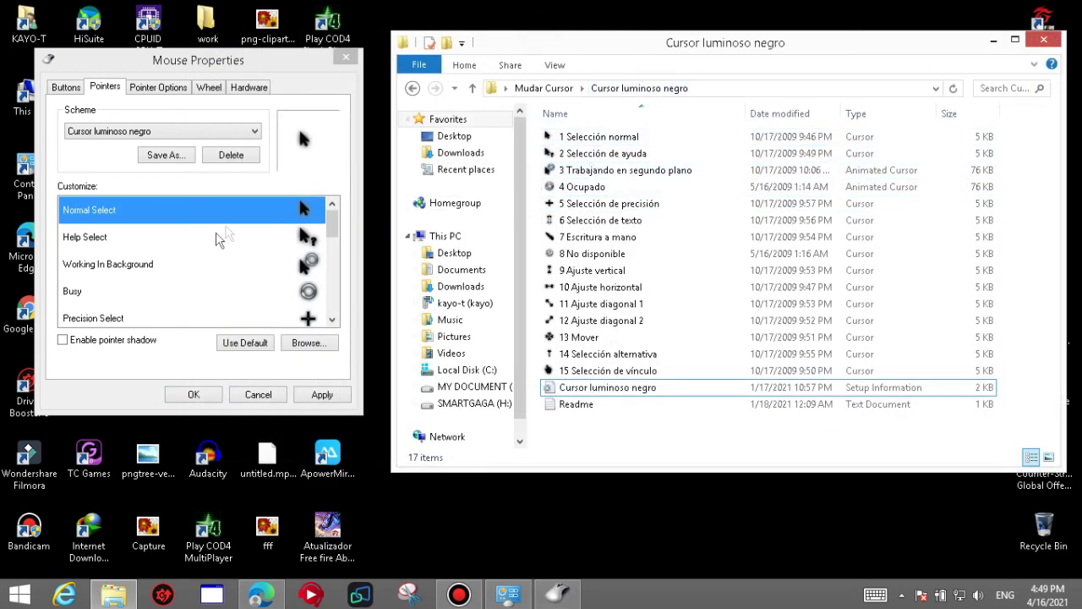
click(313, 398)
click(615, 356)
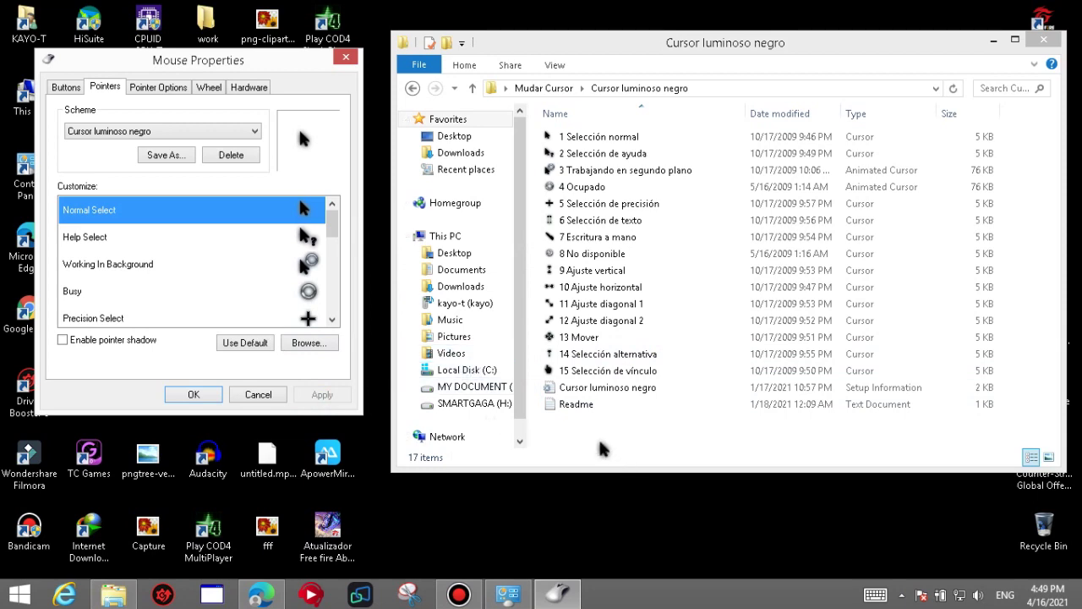
Examine the cursor files in the Token Black and X_Alien2__DARK folders of Mudar Cursor.
click(412, 88)
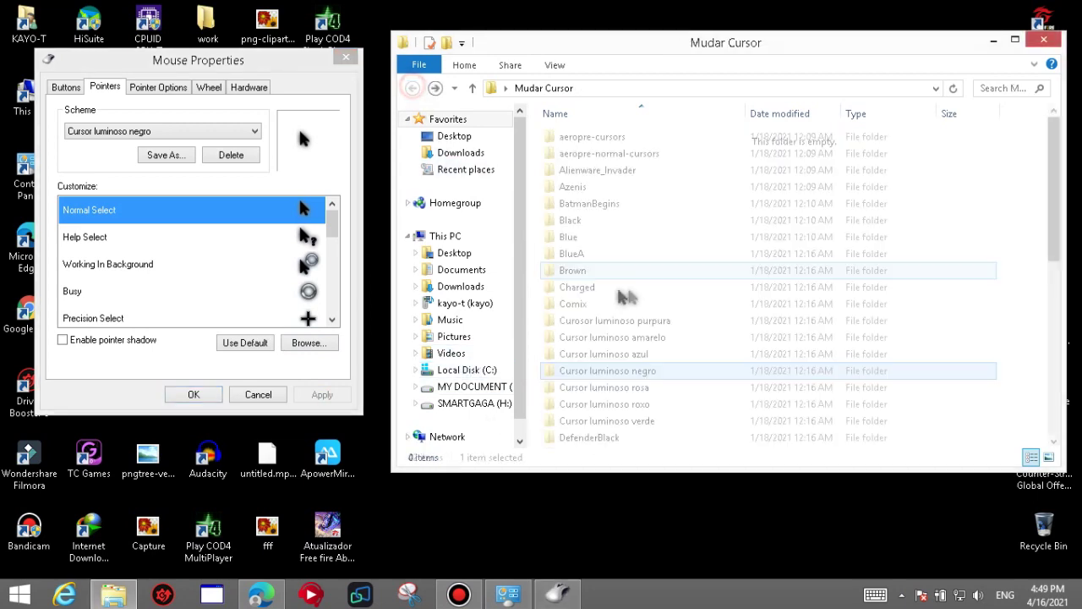
double_click(647, 316)
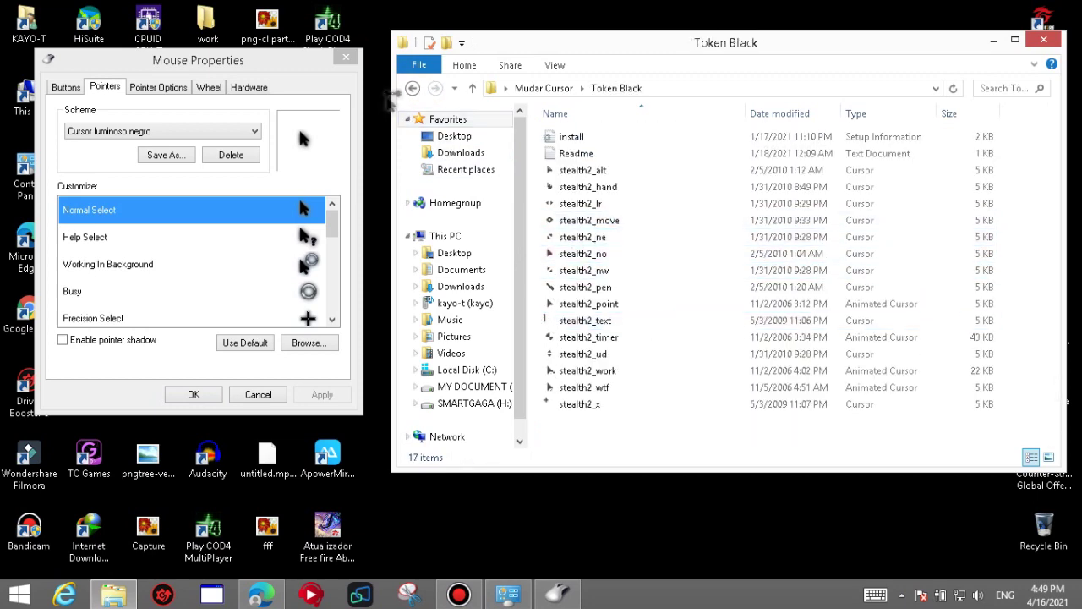
click(412, 88)
double_click(632, 372)
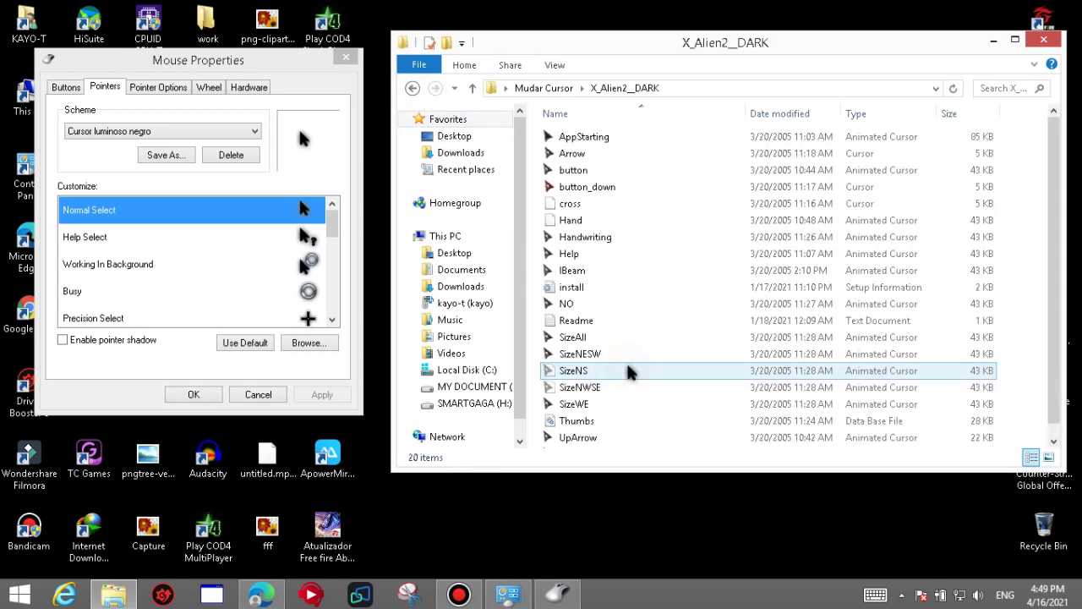
click(411, 88)
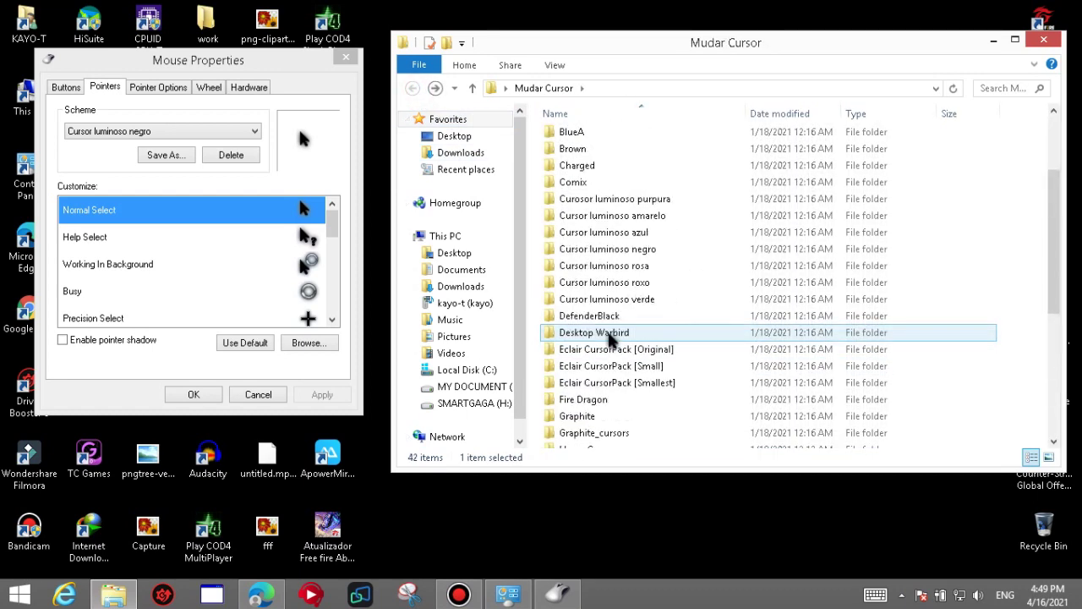
Install the Cursor luminoso verde pointer set from the setup information file in its folder.
scroll(606, 334, up, 2)
scroll(611, 336, down, 1)
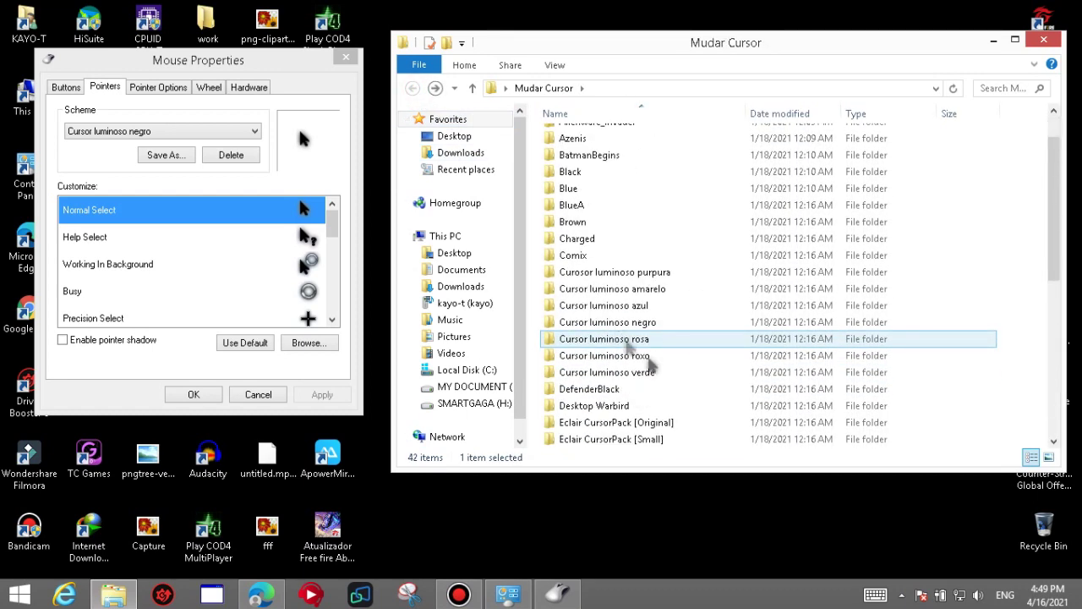
double_click(632, 372)
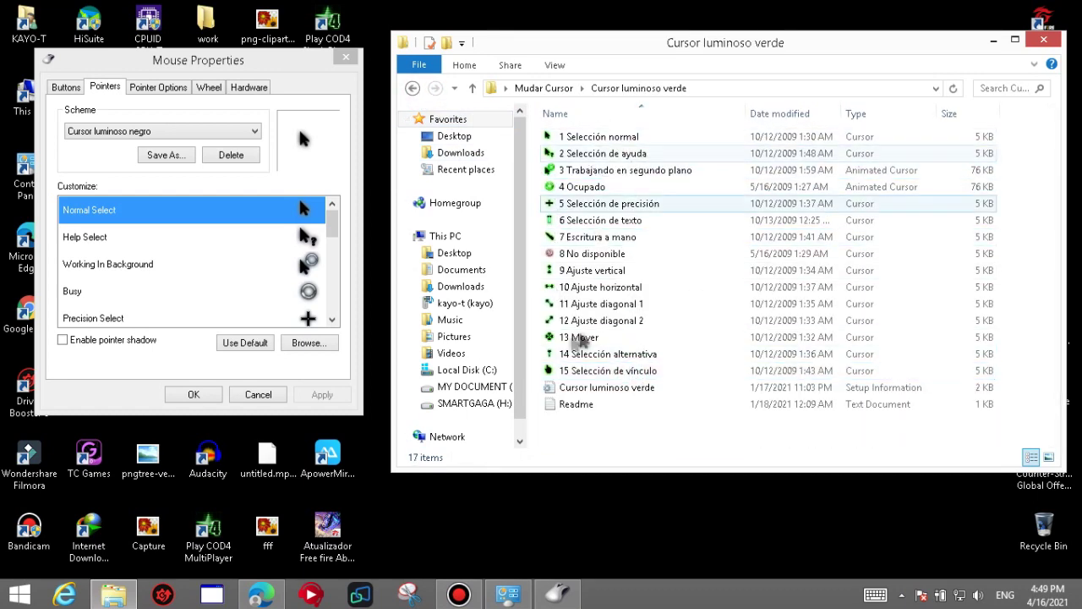
right_click(578, 388)
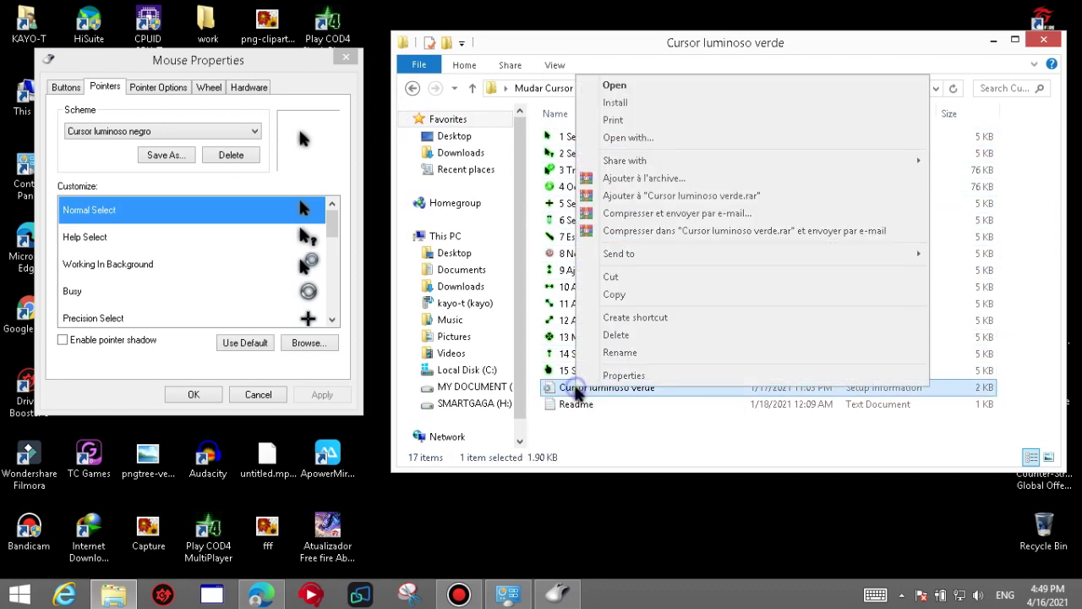
click(617, 103)
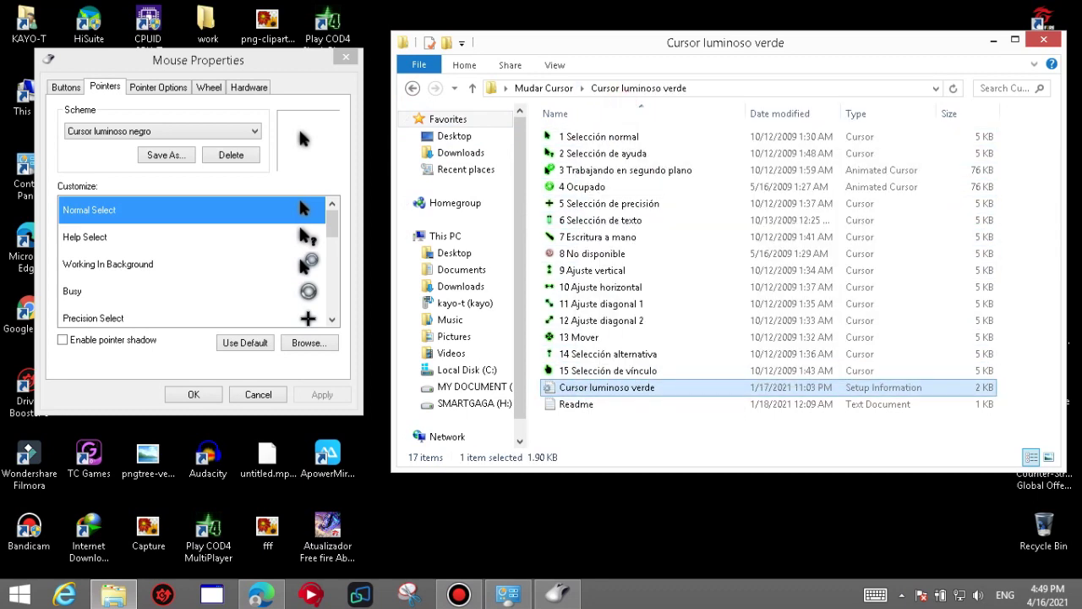
click(610, 320)
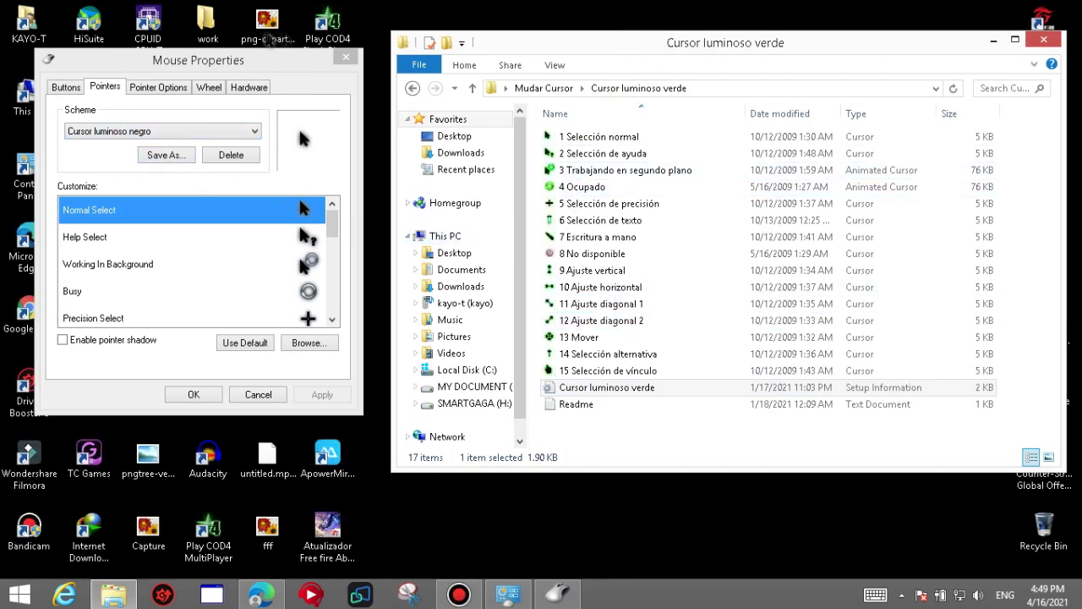
click(176, 132)
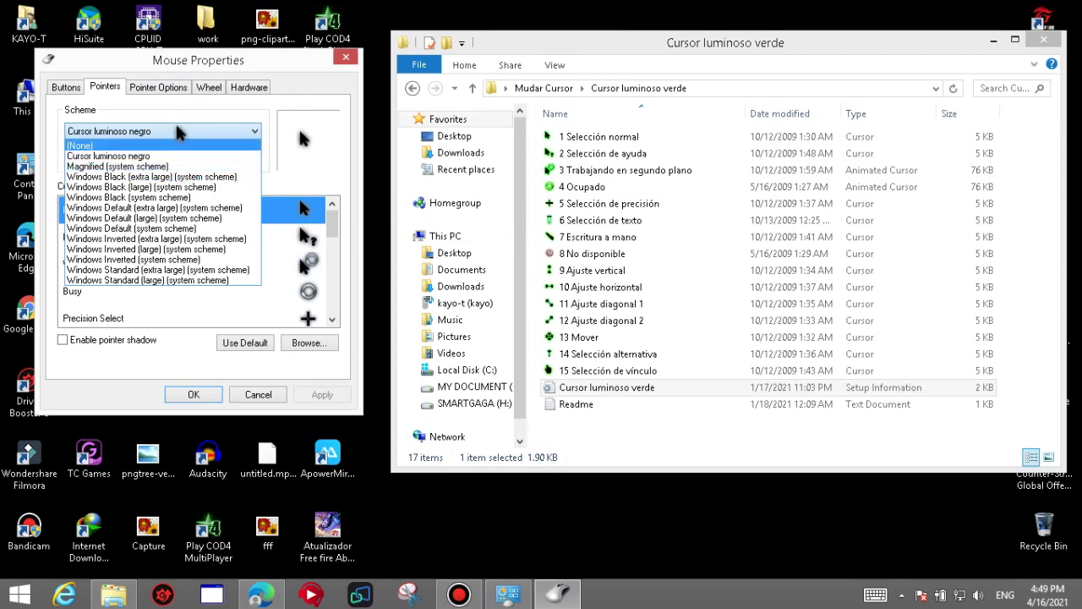
click(171, 157)
click(157, 131)
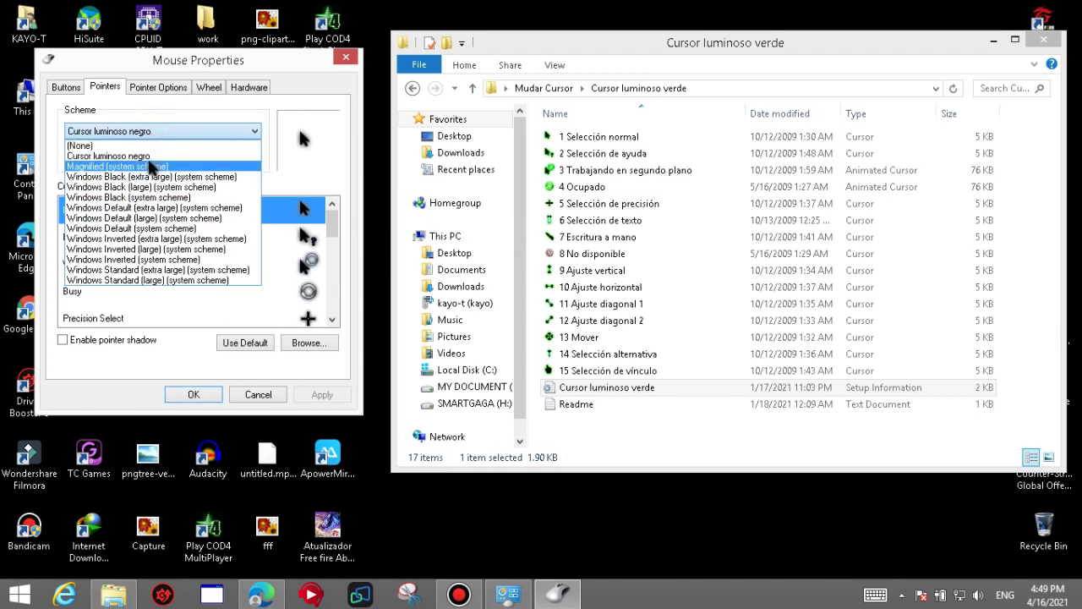
click(150, 165)
Close Mouse Properties and reopen it from Control Panel, with the items viewed as small icons.
click(261, 395)
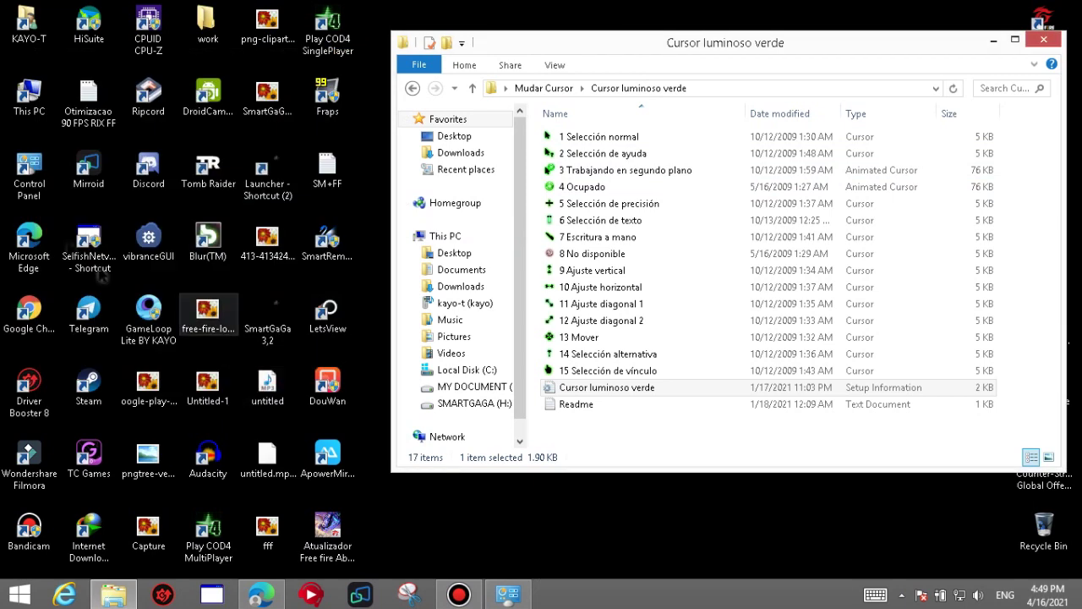
double_click(28, 194)
click(817, 140)
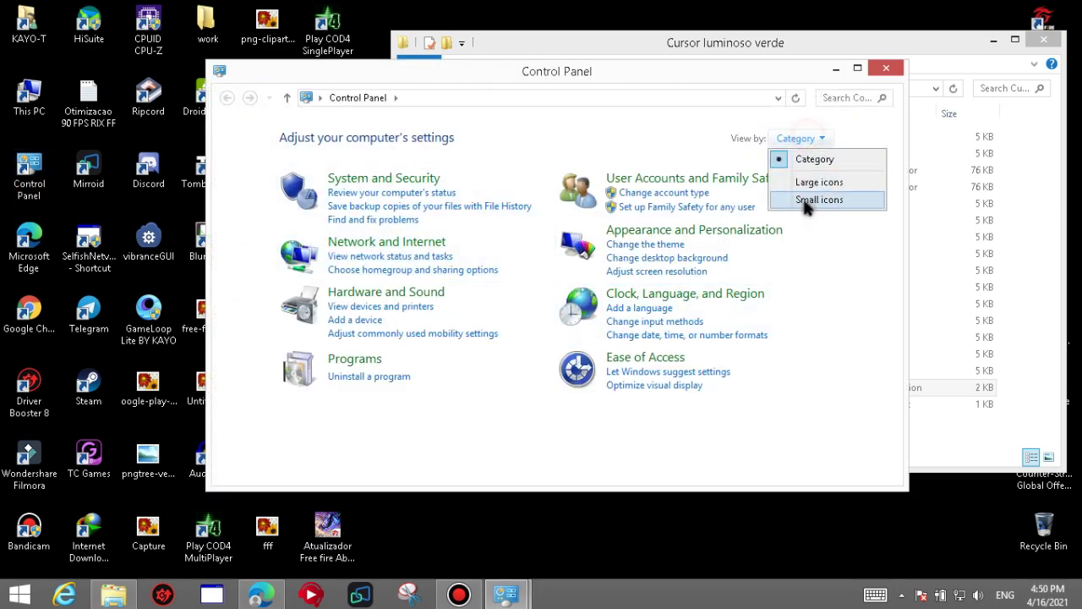
click(807, 201)
click(443, 349)
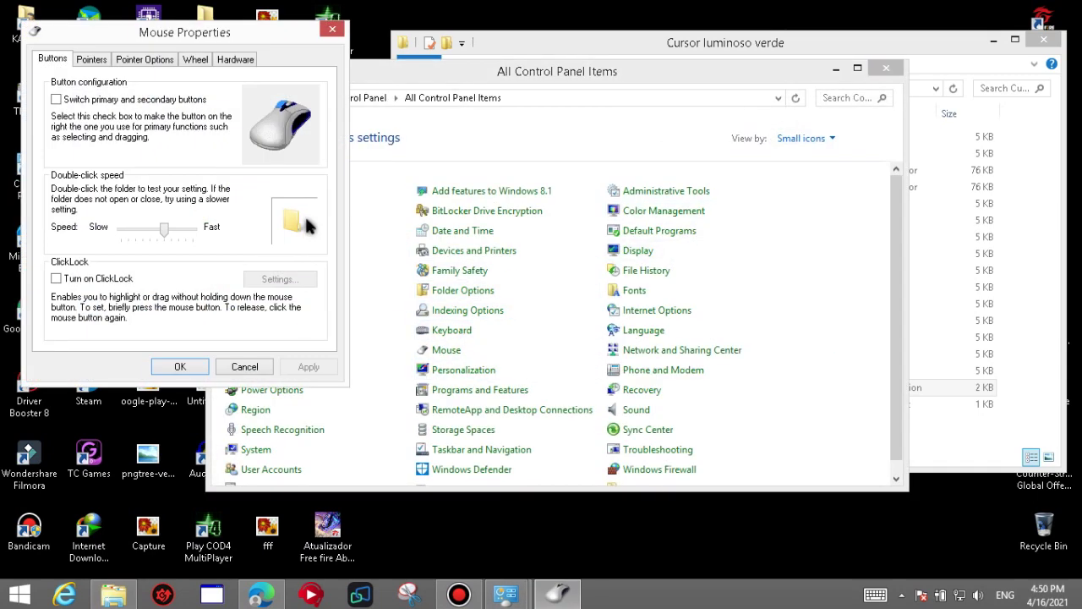
Apply the Cursor luminoso verde pointer scheme, and close Mouse Properties and Control Panel.
click(91, 59)
click(142, 103)
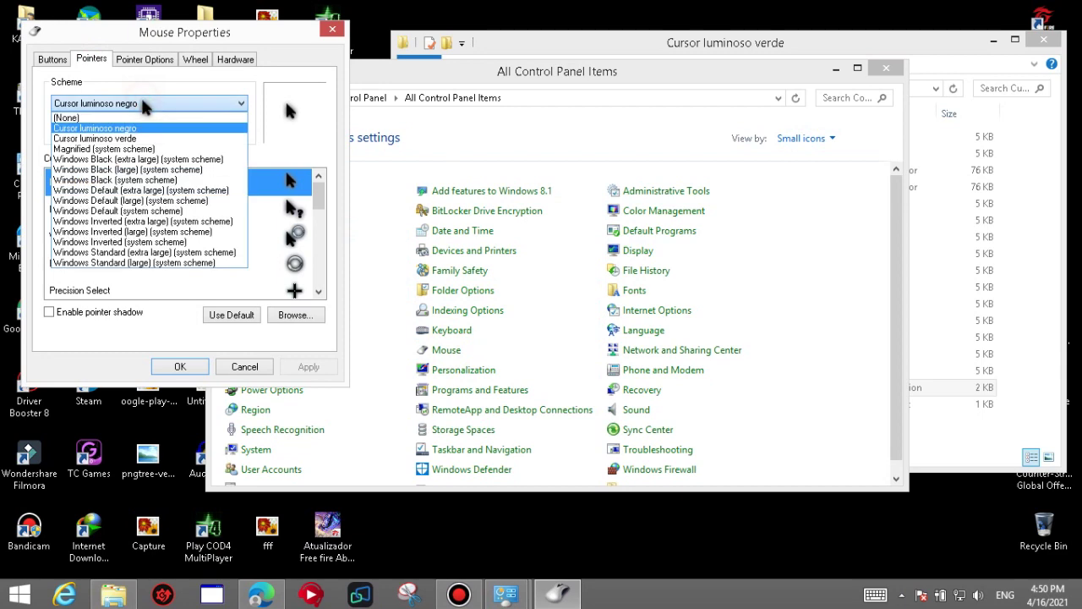
click(123, 139)
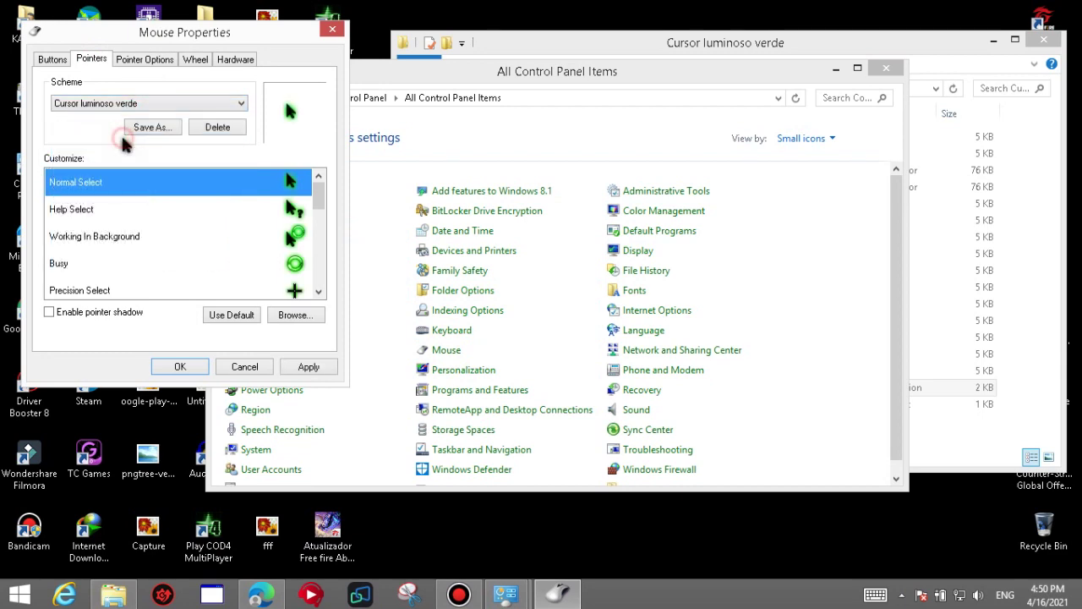
click(309, 369)
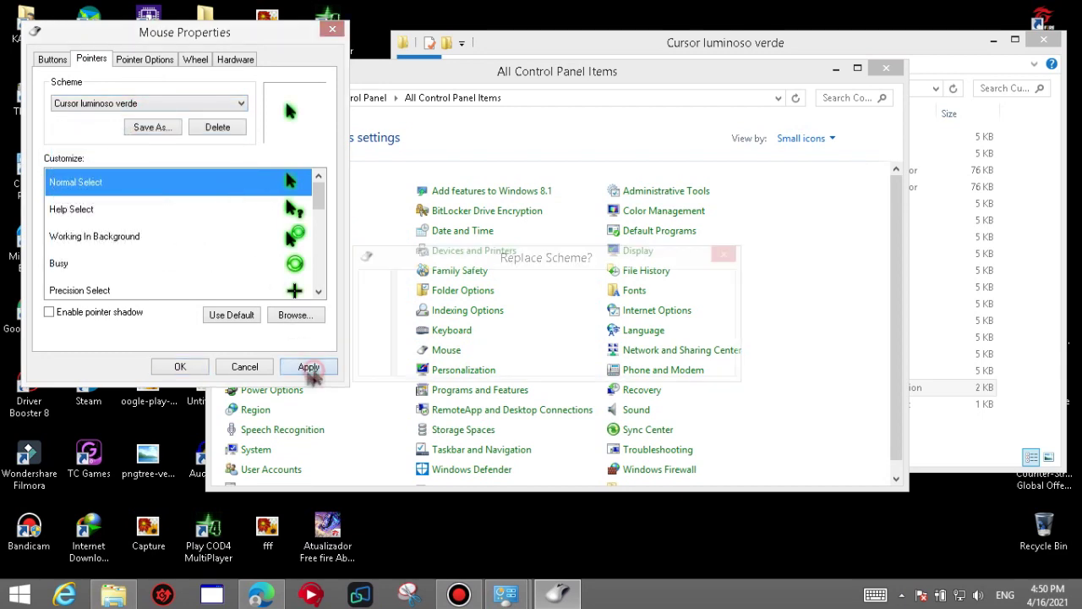
click(619, 356)
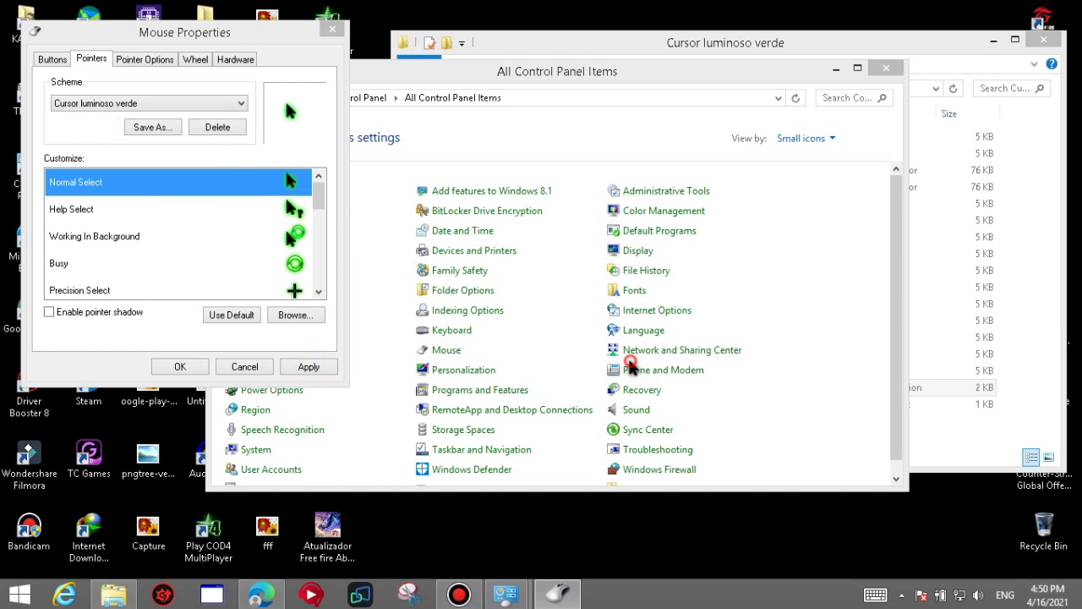
click(180, 367)
click(895, 73)
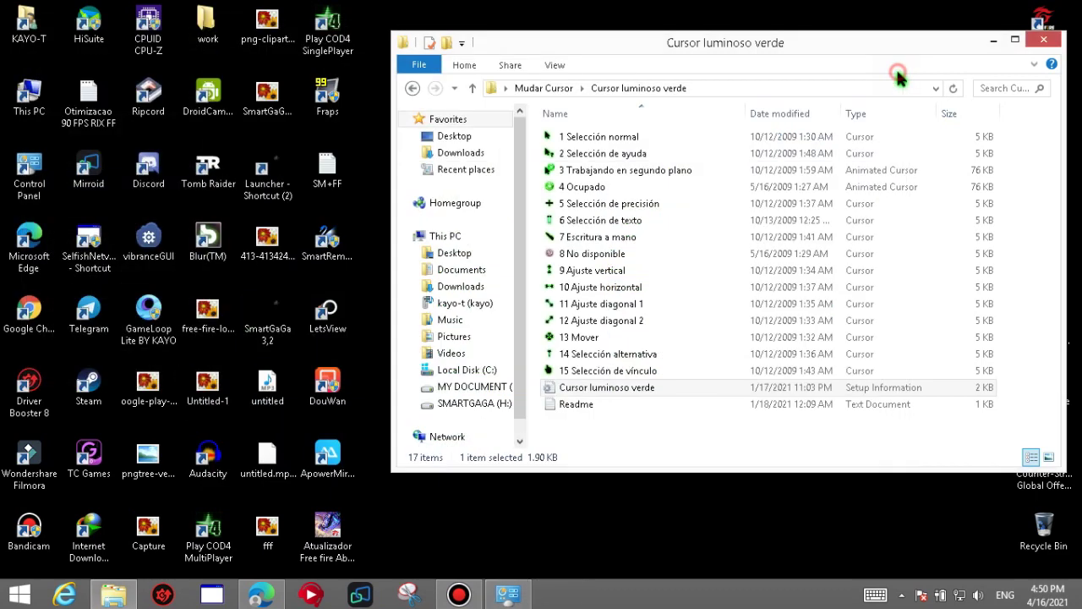
Look into the Curosor luminoso purpura and Cursor luminoso negro folders of Mudar Cursor.
drag(768, 48, 653, 39)
click(302, 77)
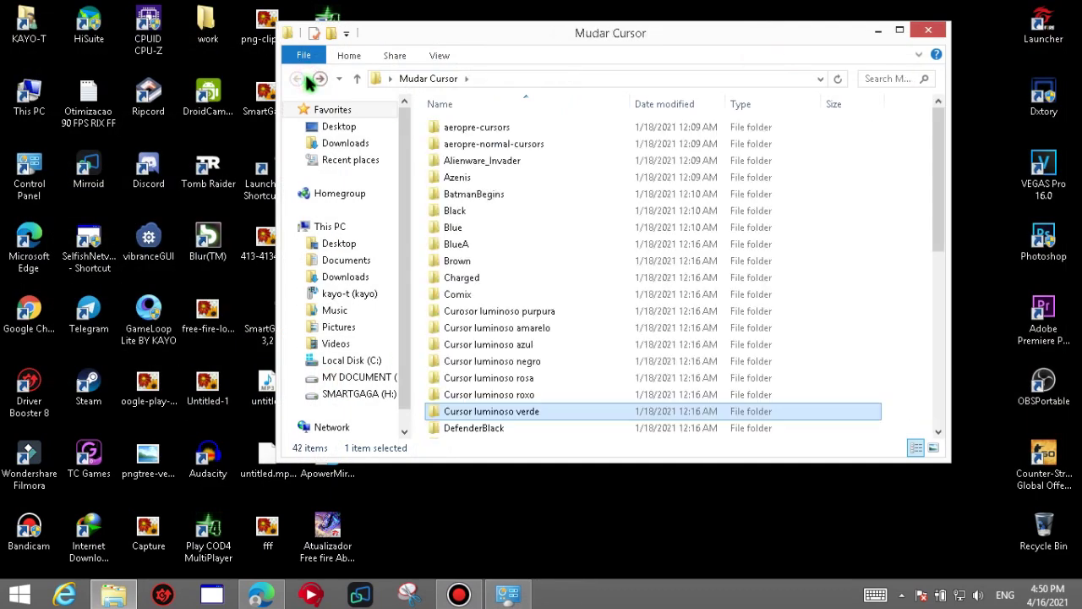
double_click(558, 312)
click(297, 77)
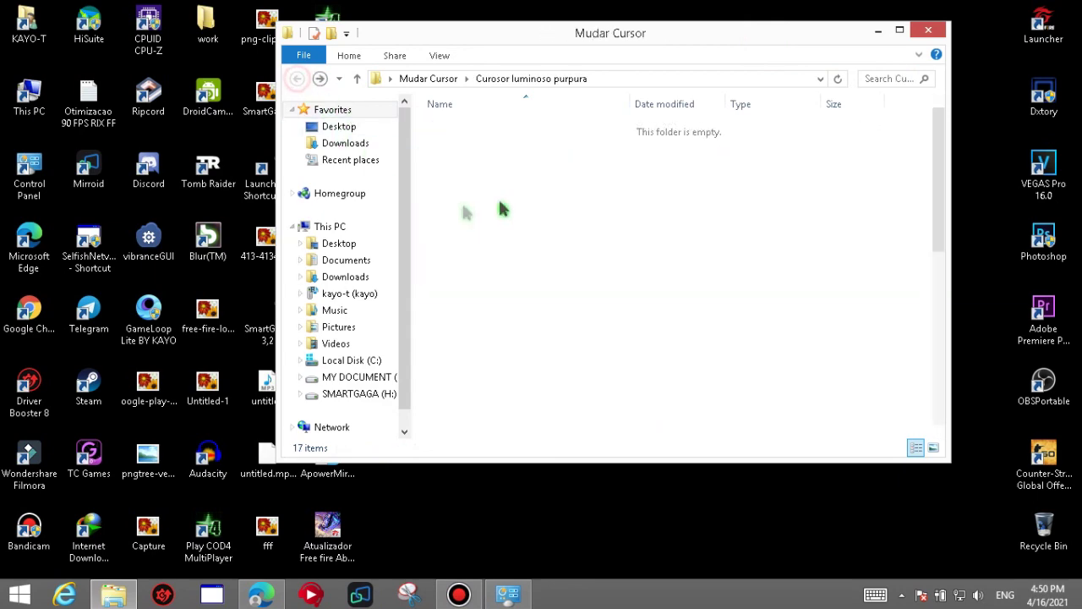
double_click(476, 362)
click(297, 78)
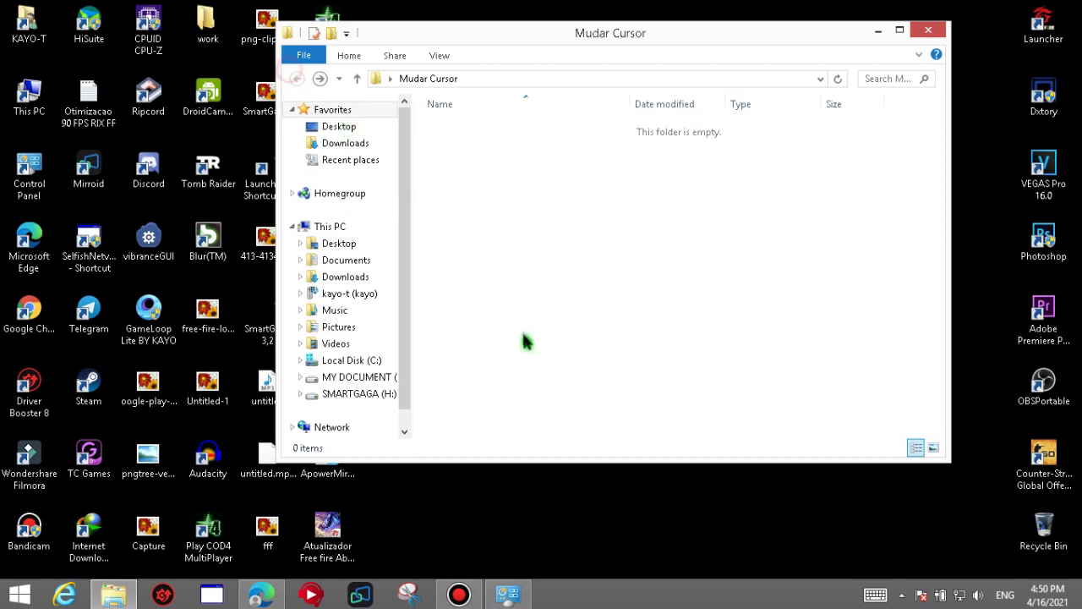
Install the pointer set in the Blue folder of Mudar Cursor from its AutoSetup file.
double_click(468, 229)
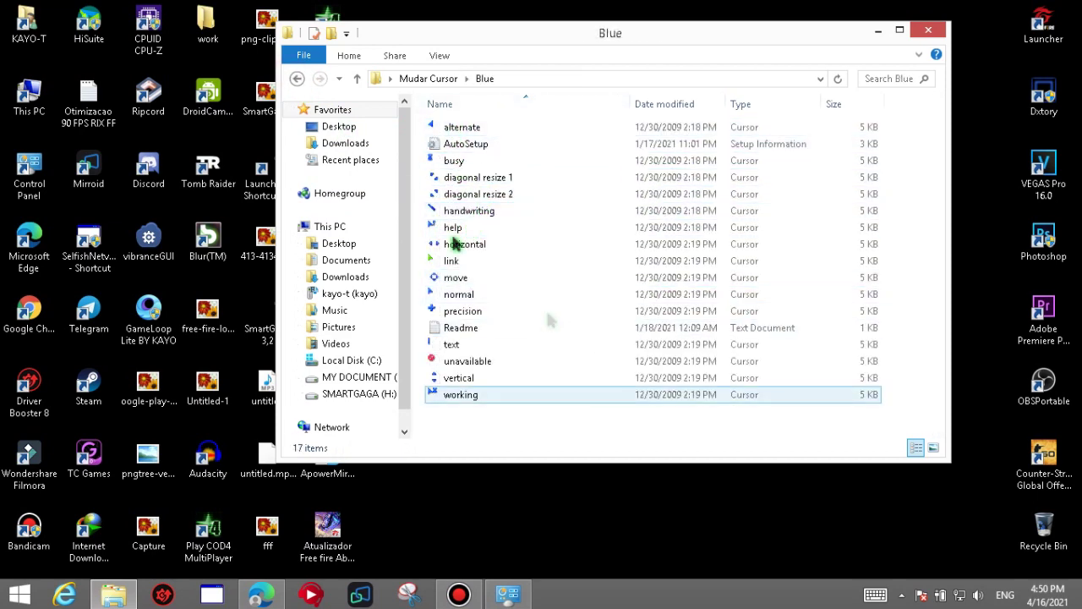
right_click(466, 145)
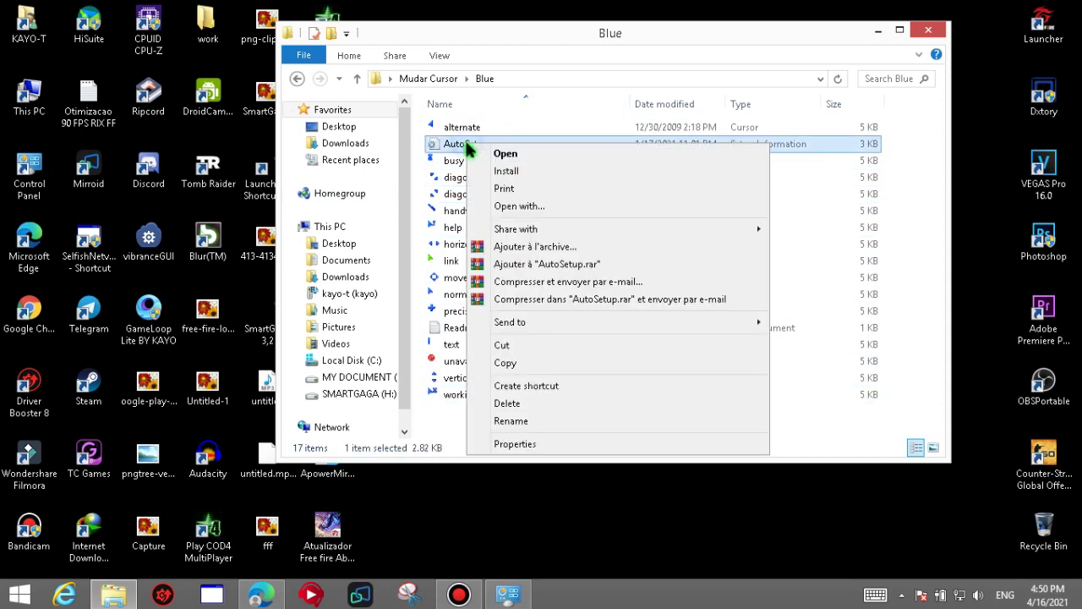
click(506, 171)
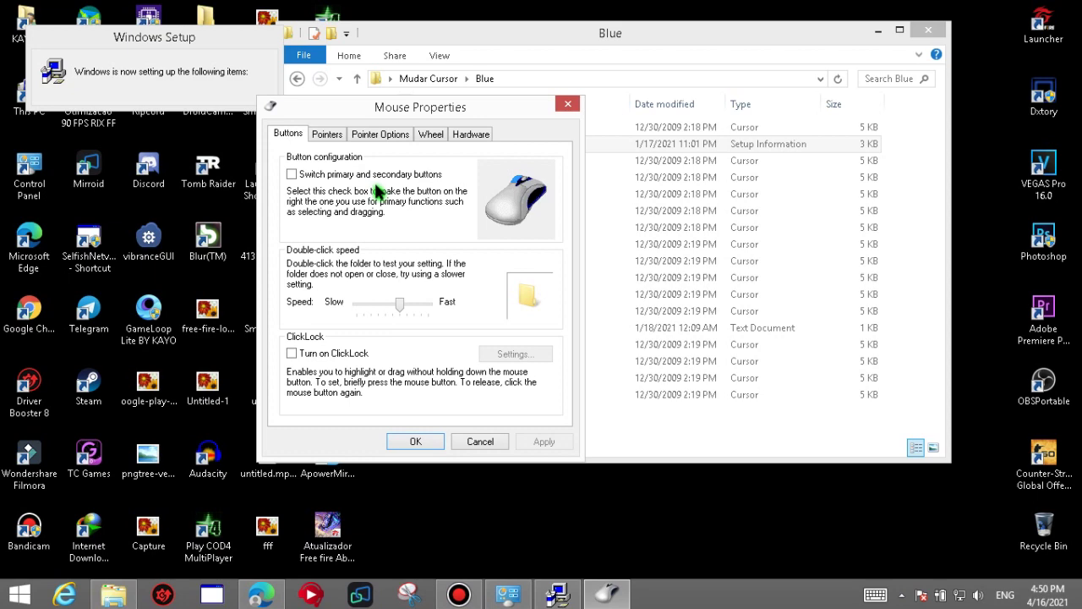
Keep Unborn 8.0(BlueShadow) as the pointer scheme and confirm Mouse Properties.
click(329, 137)
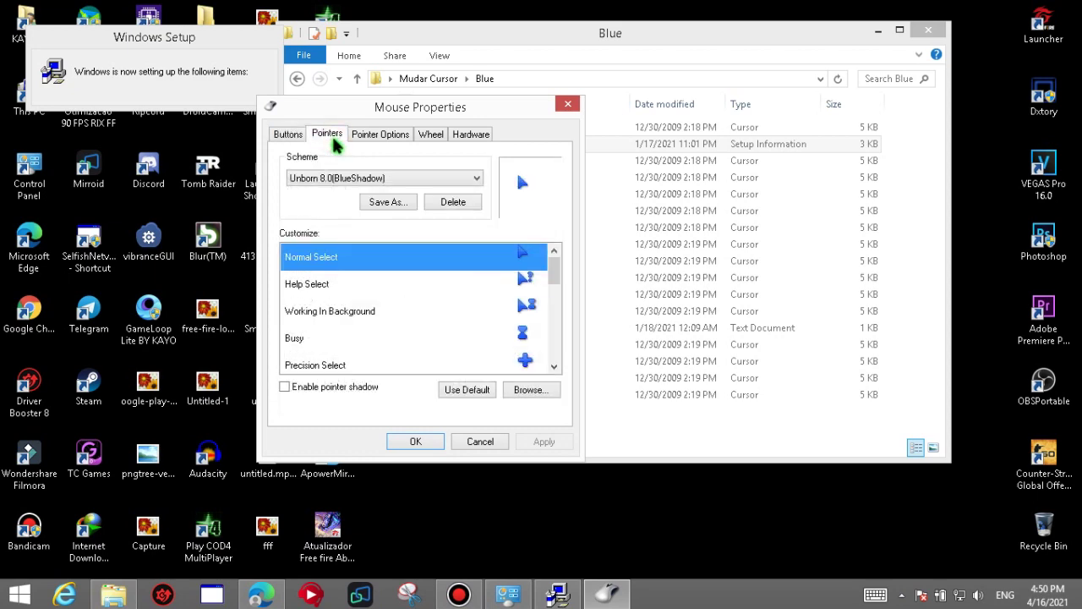
click(393, 178)
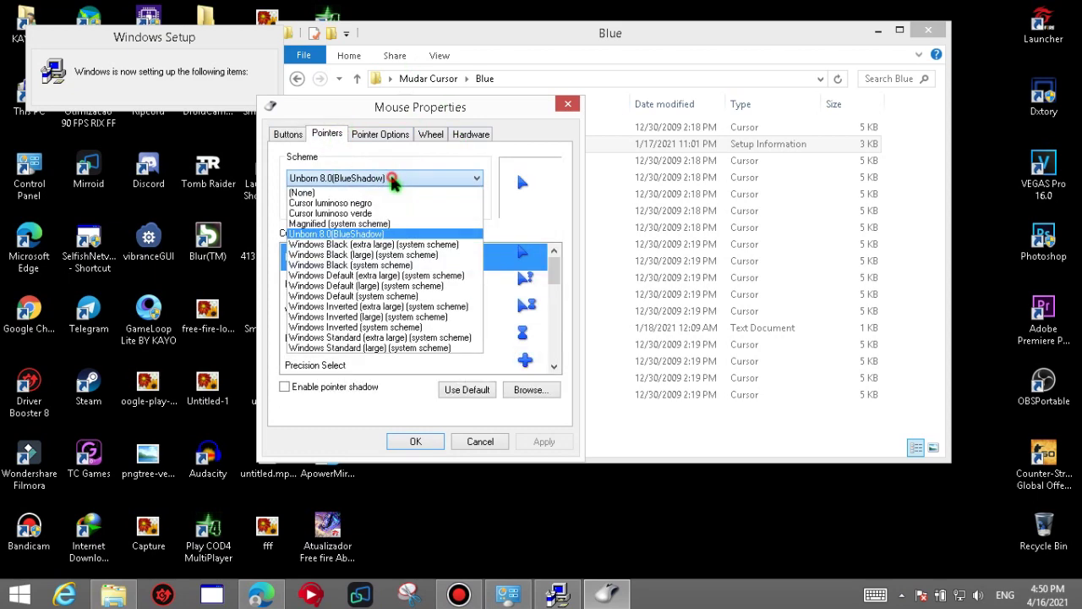
click(394, 179)
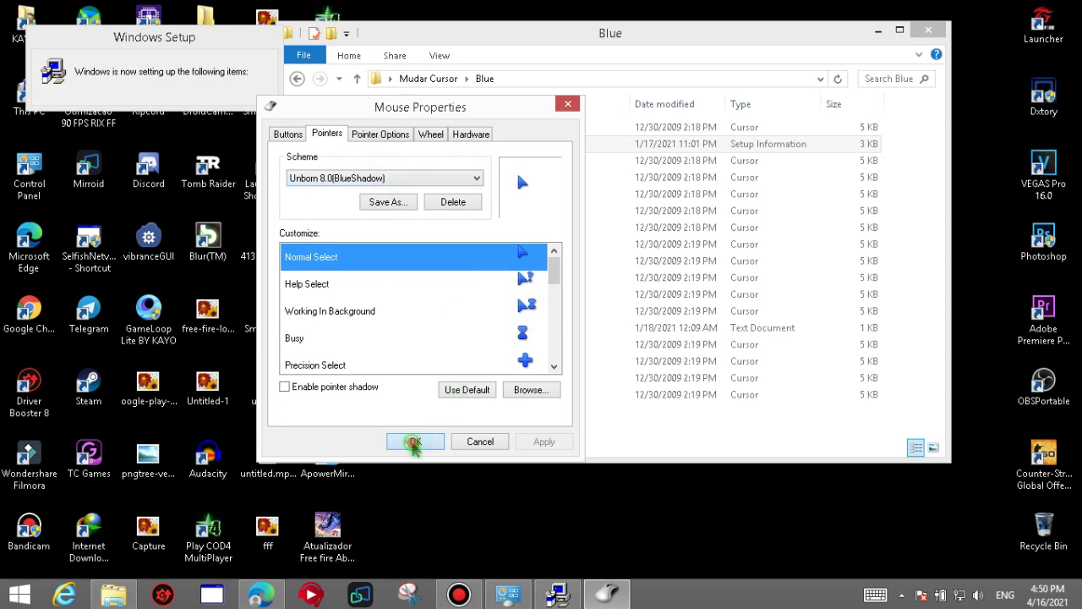
click(415, 442)
click(615, 356)
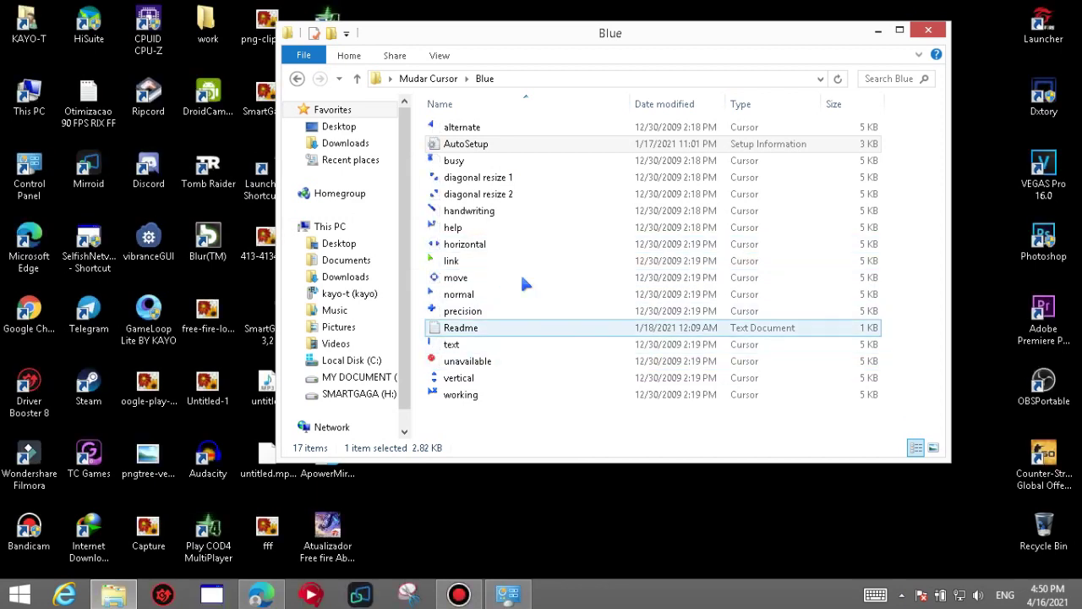
right_click(618, 427)
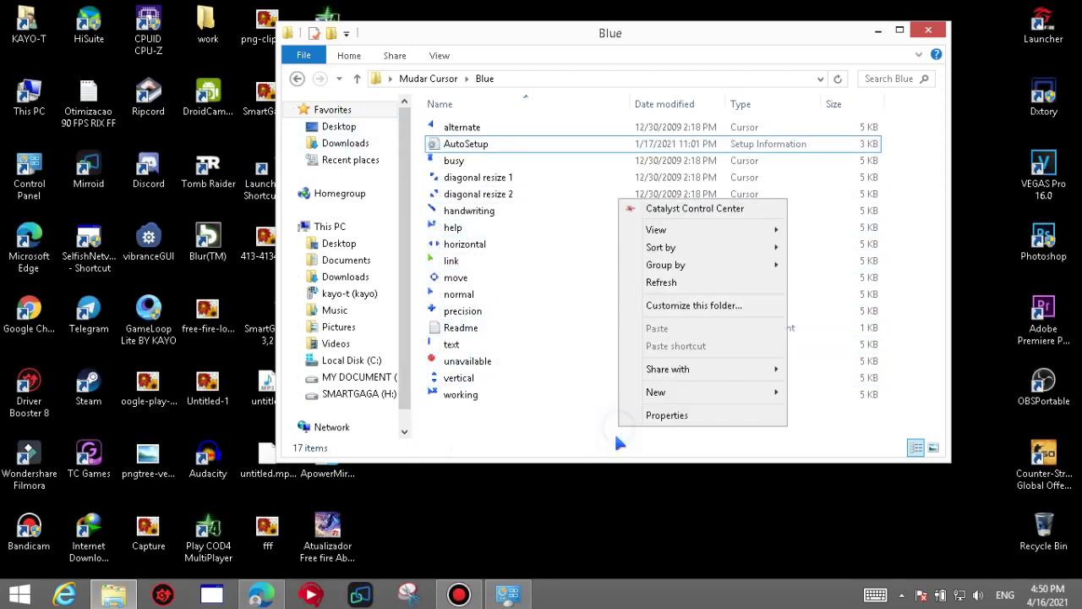
right_click(604, 492)
click(656, 379)
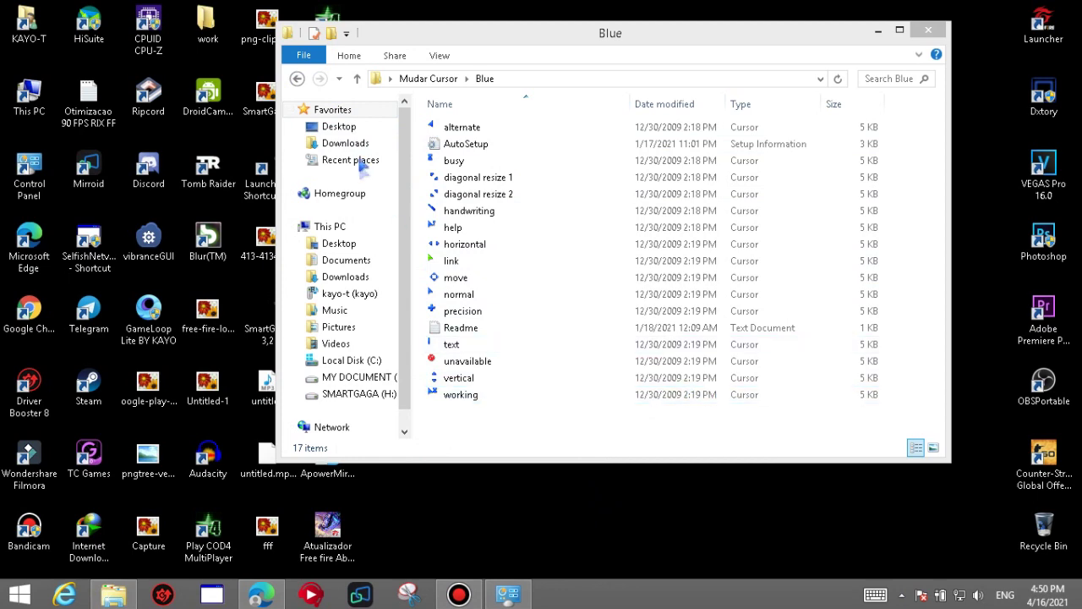
Return to Mudar Cursor and open the New_Mac_OS_X_Cursor_by_mercury21 folder.
click(297, 78)
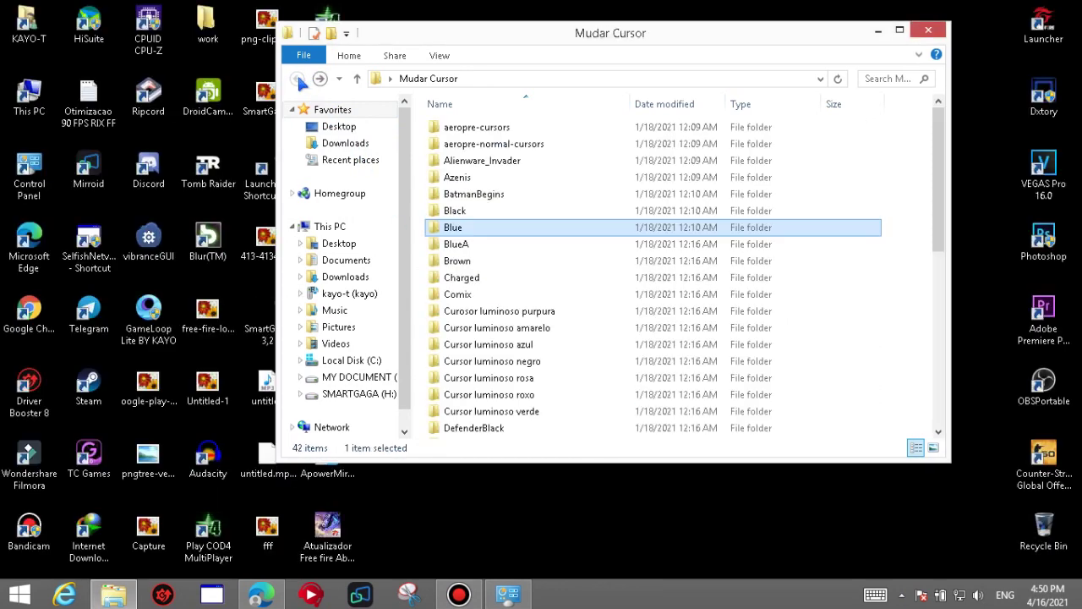
scroll(561, 357, down, 5)
click(525, 362)
click(497, 330)
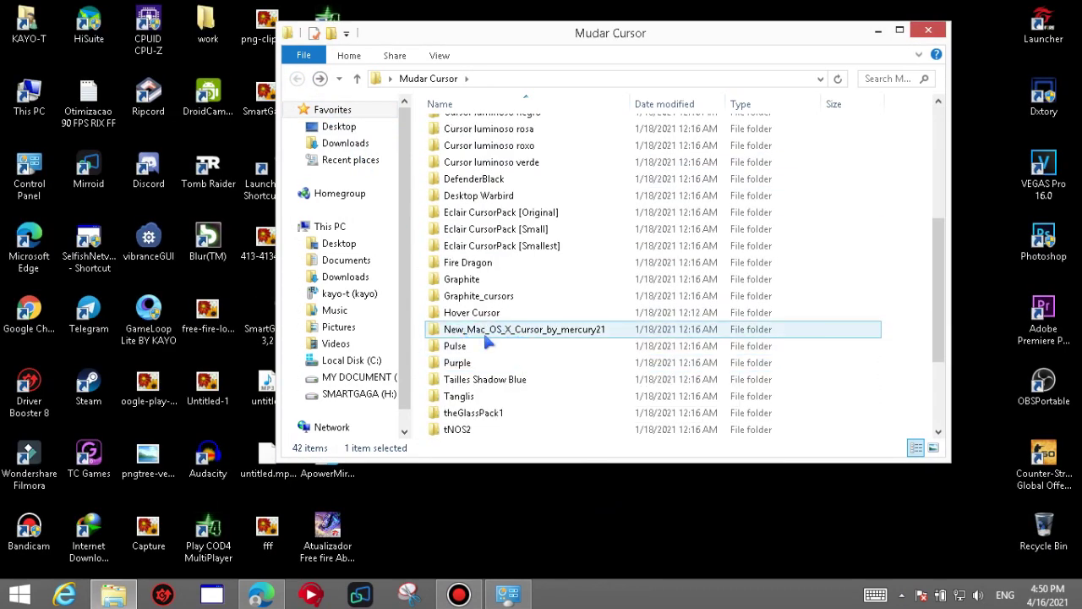
double_click(483, 330)
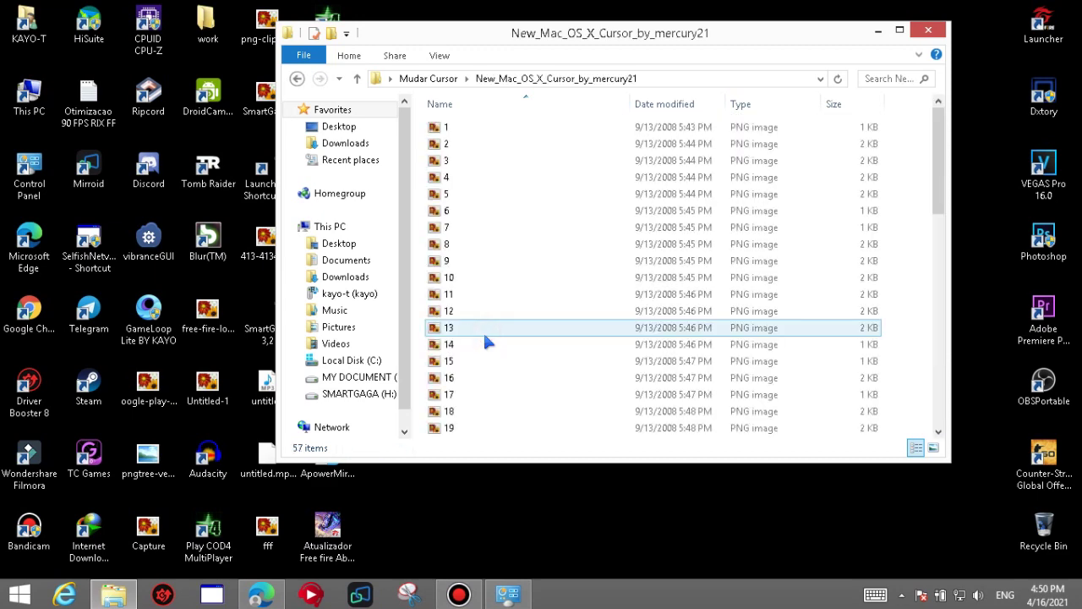
View the PNG image 1 from the New_Mac_OS_X_Cursor_by_mercury21 folder and close the viewer.
click(448, 128)
double_click(450, 129)
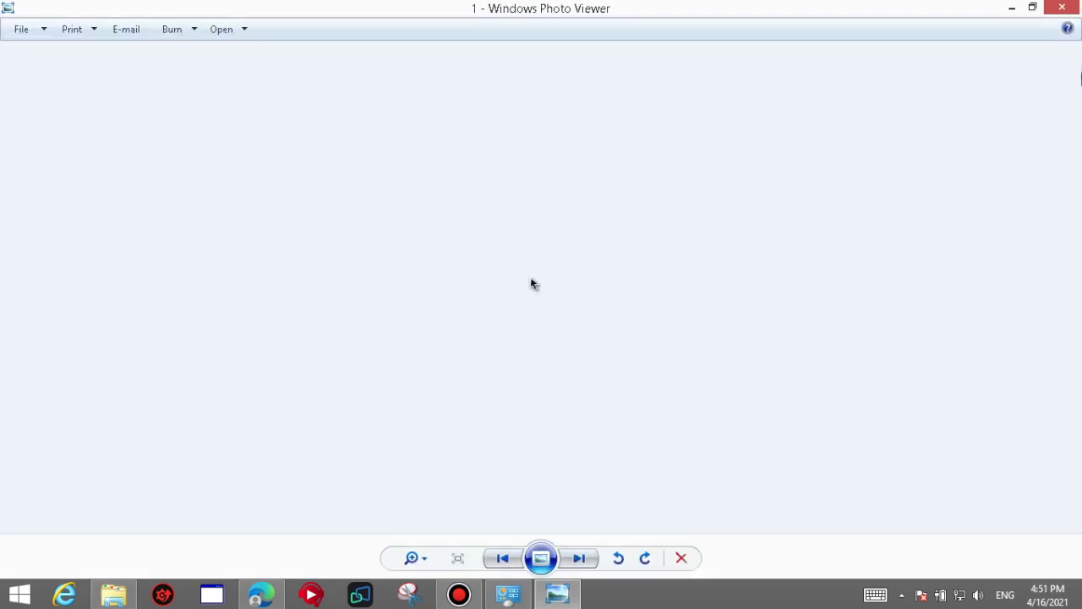
key(alt+F4)
Install the RainbowSwirl pointer set from the Install RainbowSwirl setup information file.
scroll(633, 285, down, 13)
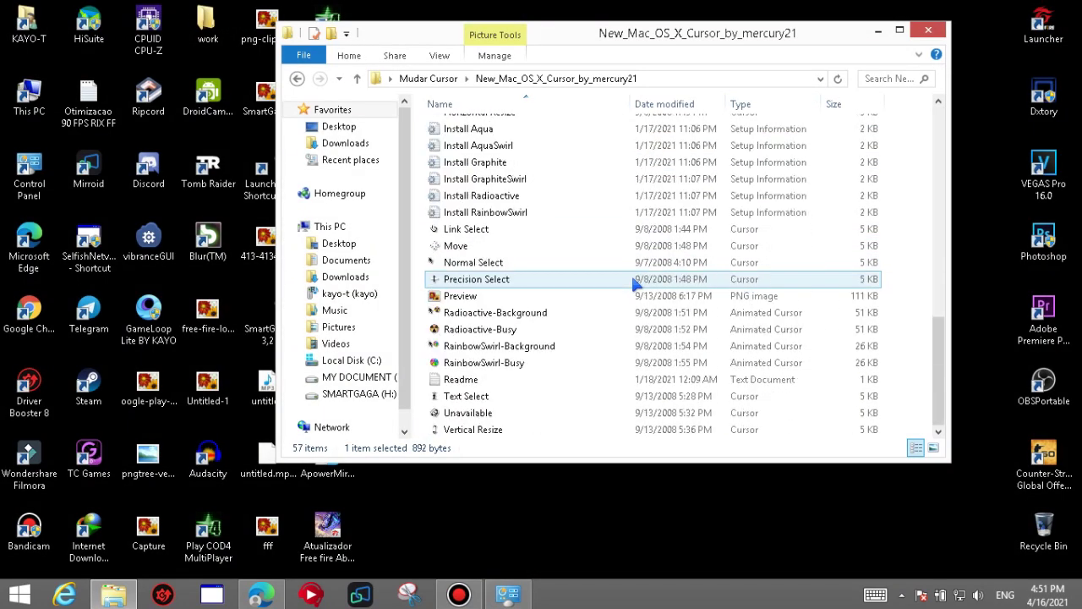
scroll(541, 372, up, 4)
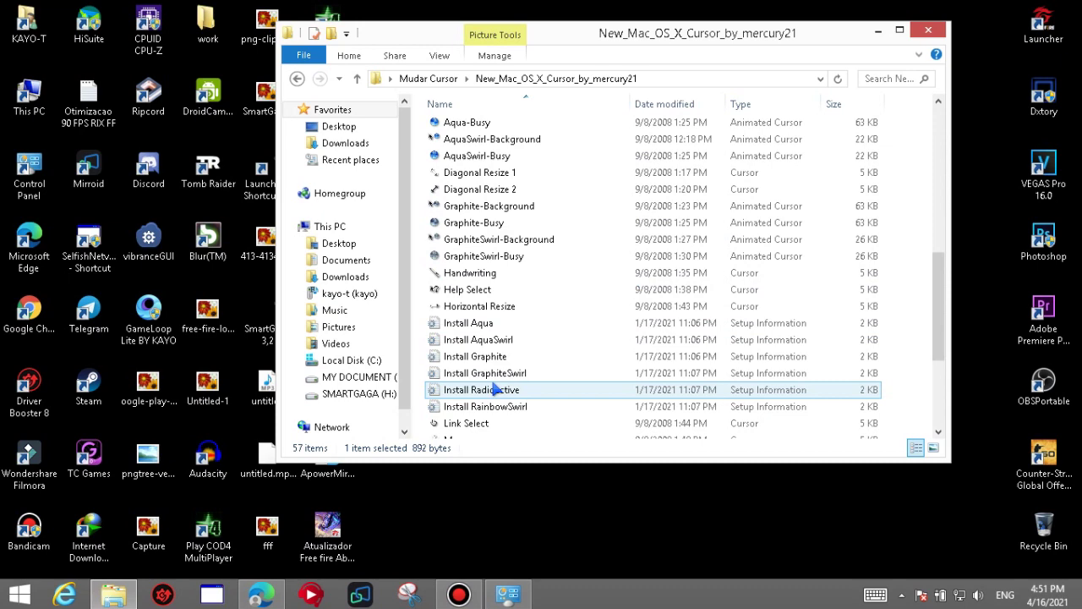
scroll(497, 389, up, 3)
scroll(495, 389, down, 3)
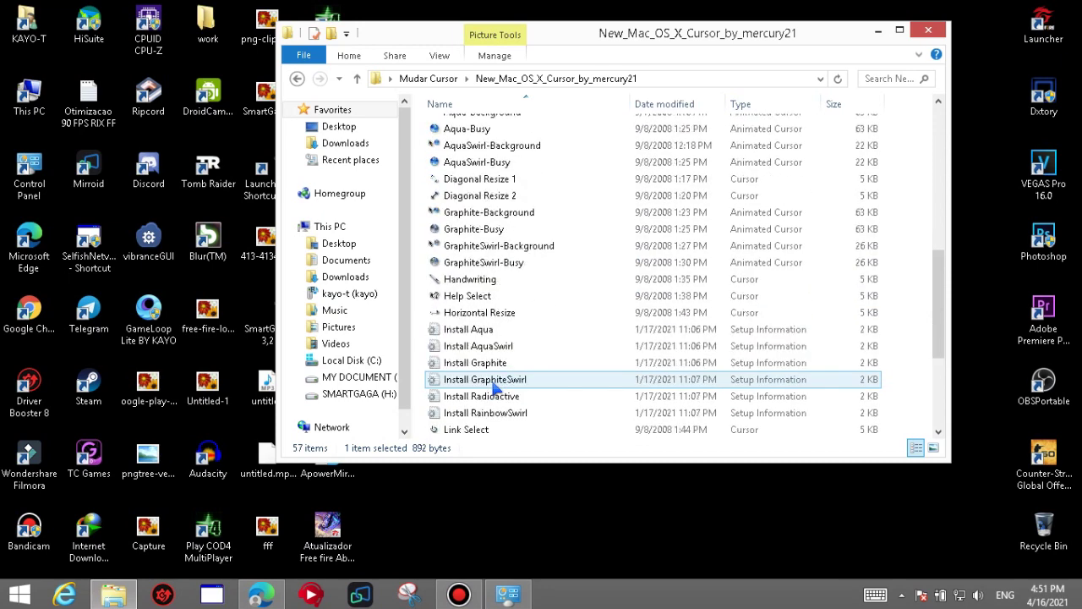
scroll(497, 388, down, 4)
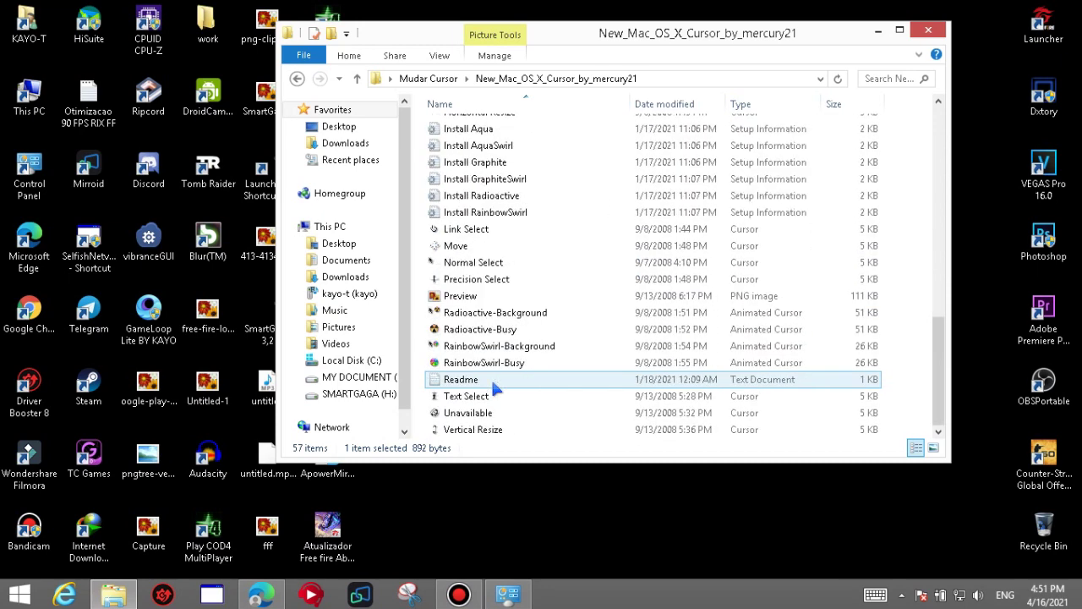
scroll(493, 377, up, 2)
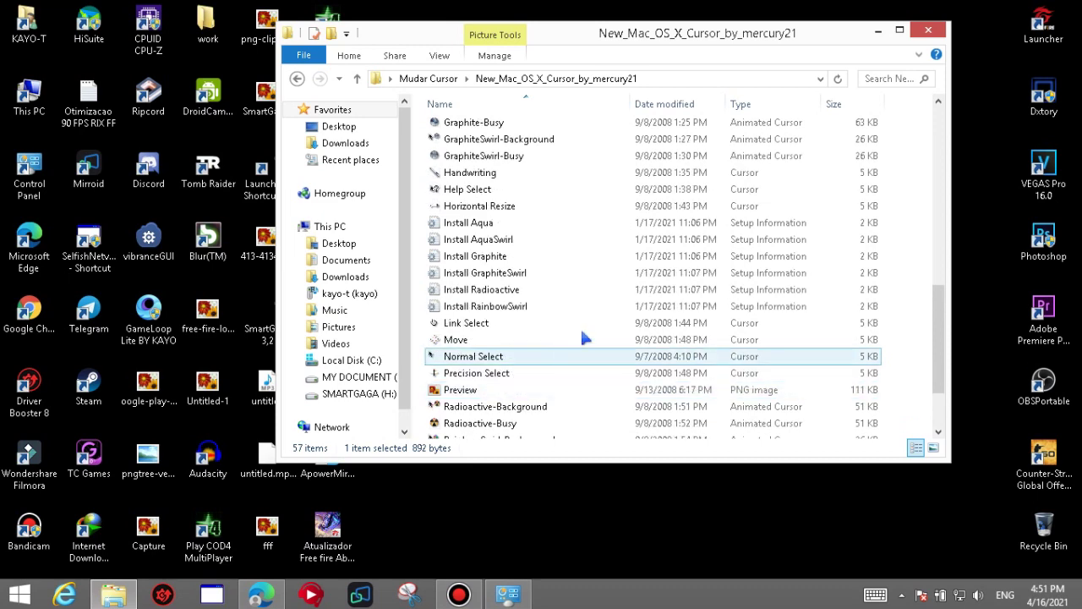
right_click(493, 309)
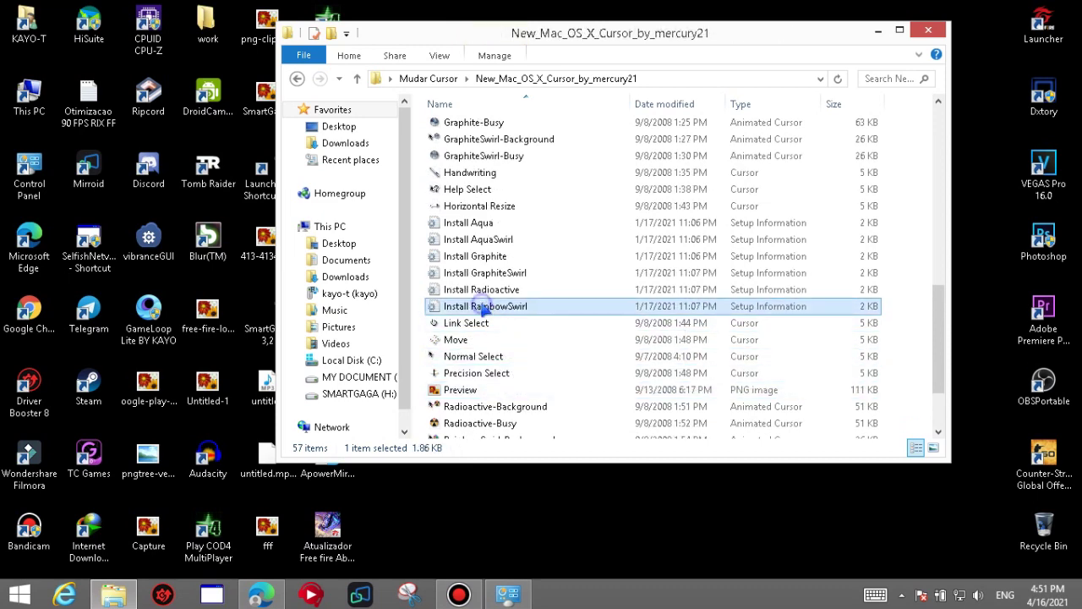
click(517, 295)
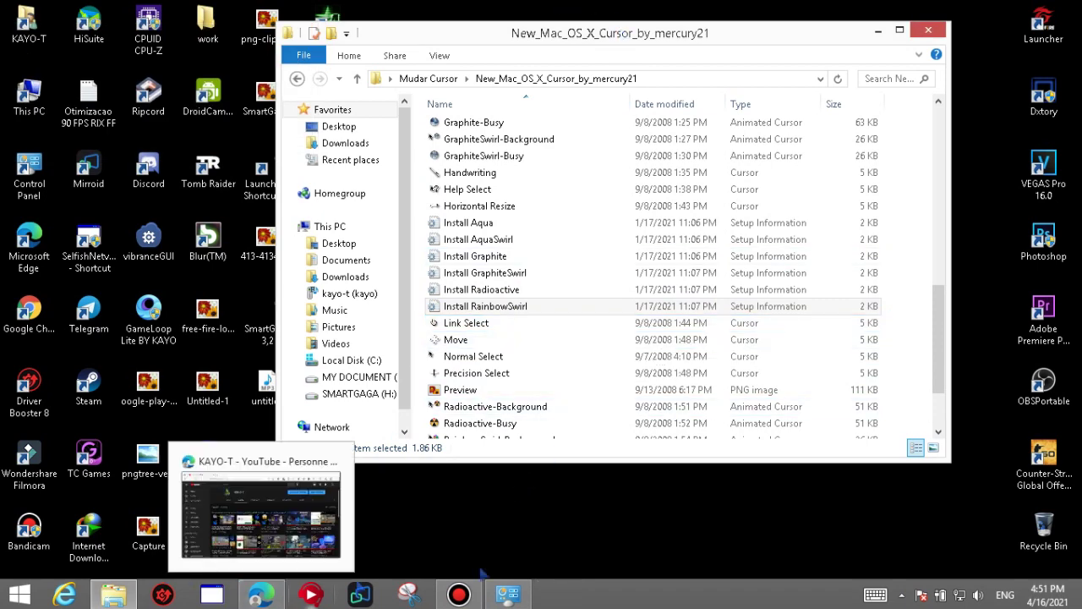
Switch to Control Panel and open the mouse pointer scheme settings.
click(511, 595)
click(418, 329)
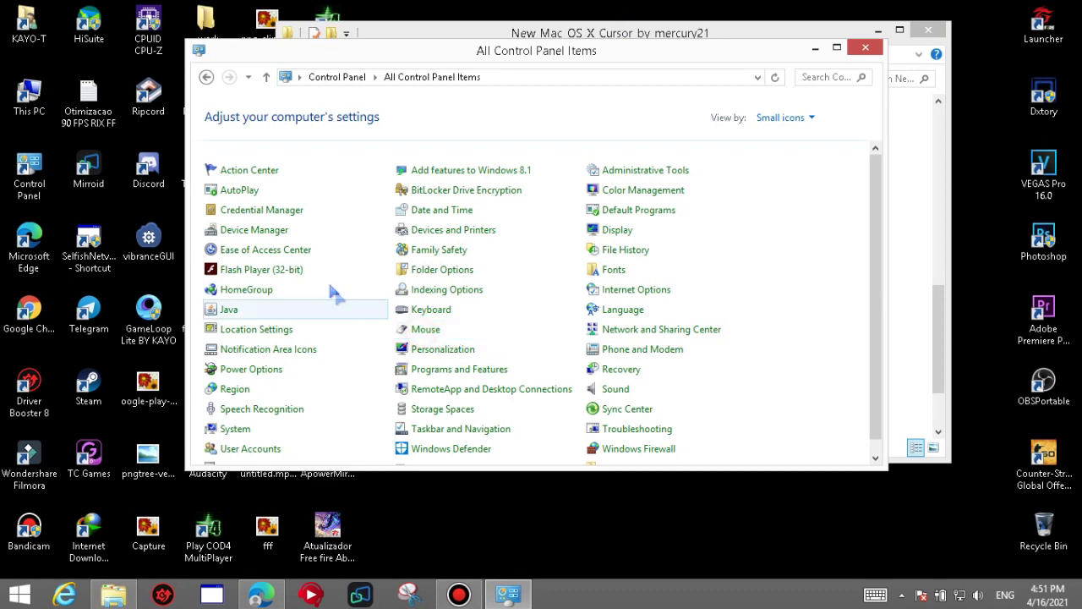
click(92, 60)
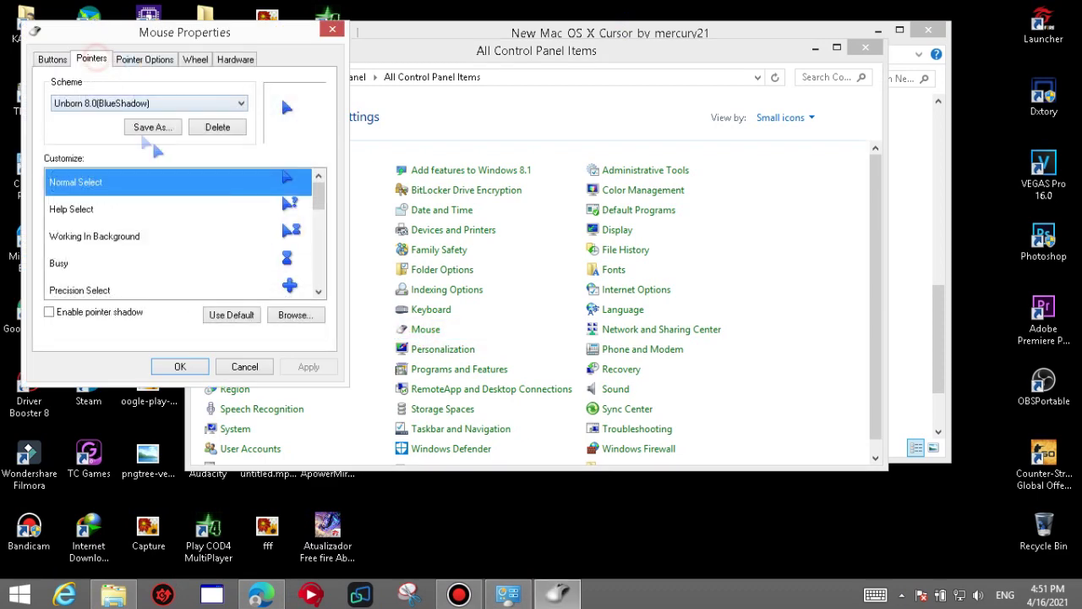
Browse the installed pointer schemes, then select and apply Mac OS X Rainbow Swirl.
click(145, 103)
click(113, 127)
click(123, 103)
click(123, 138)
click(128, 103)
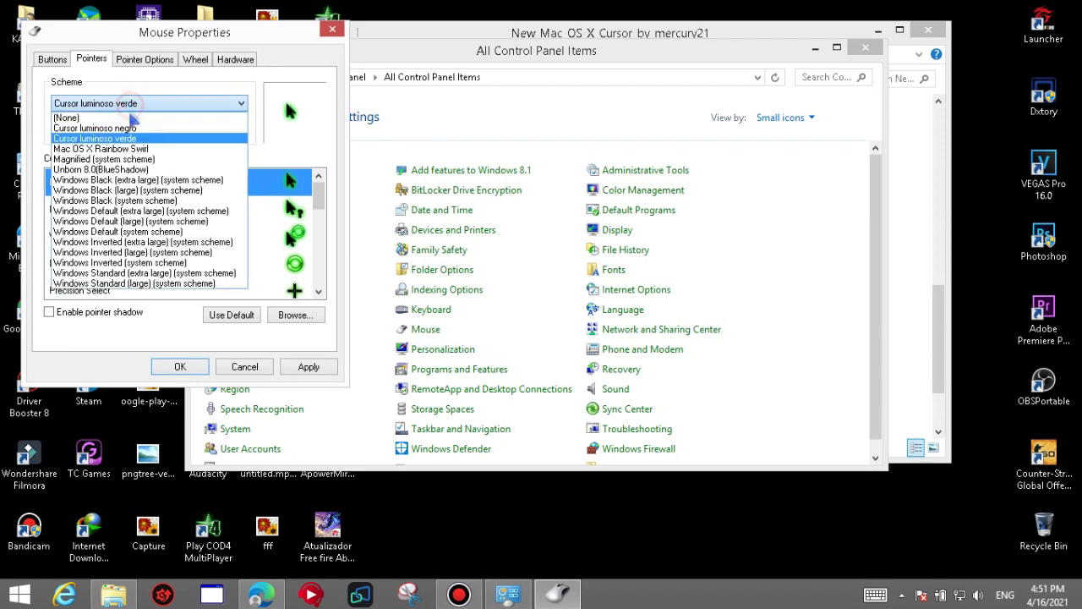
click(128, 141)
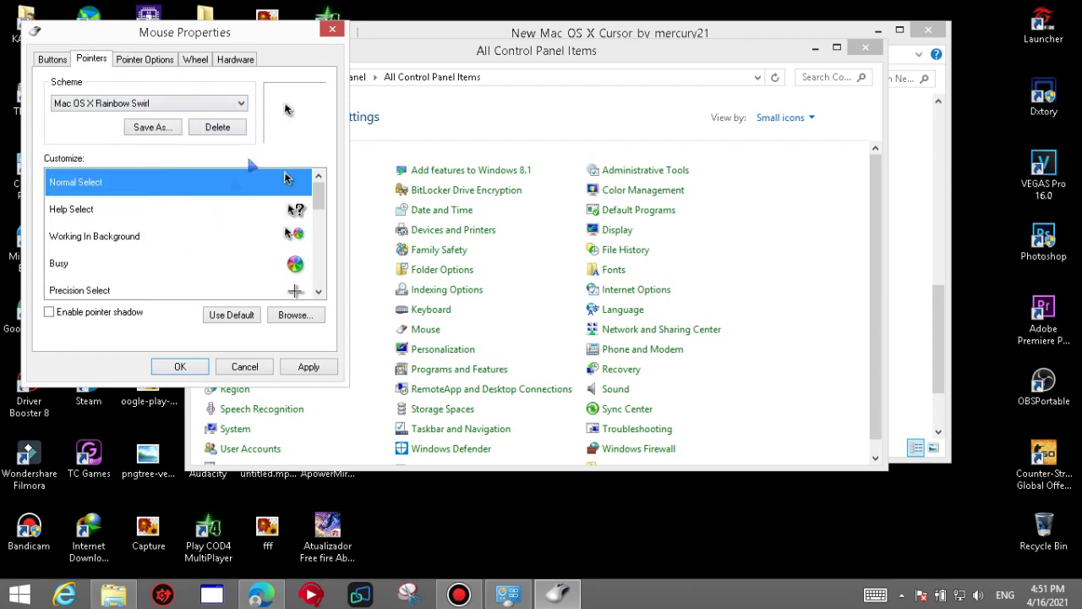
click(300, 369)
click(611, 358)
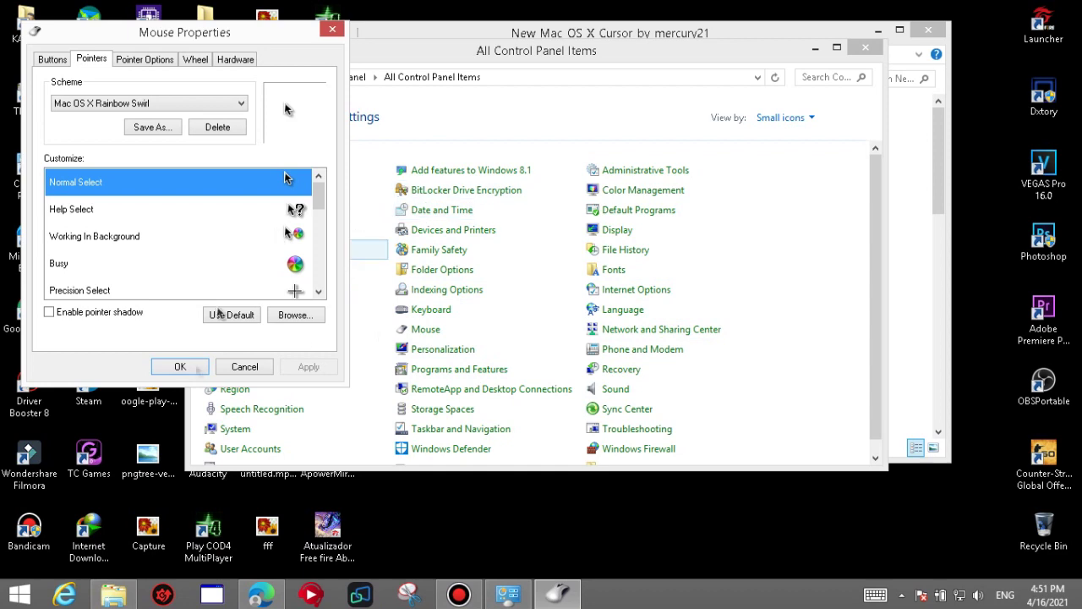
Discard the unapplied scheme change in Mouse Properties and close Control Panel.
scroll(244, 288, down, 4)
scroll(271, 253, up, 4)
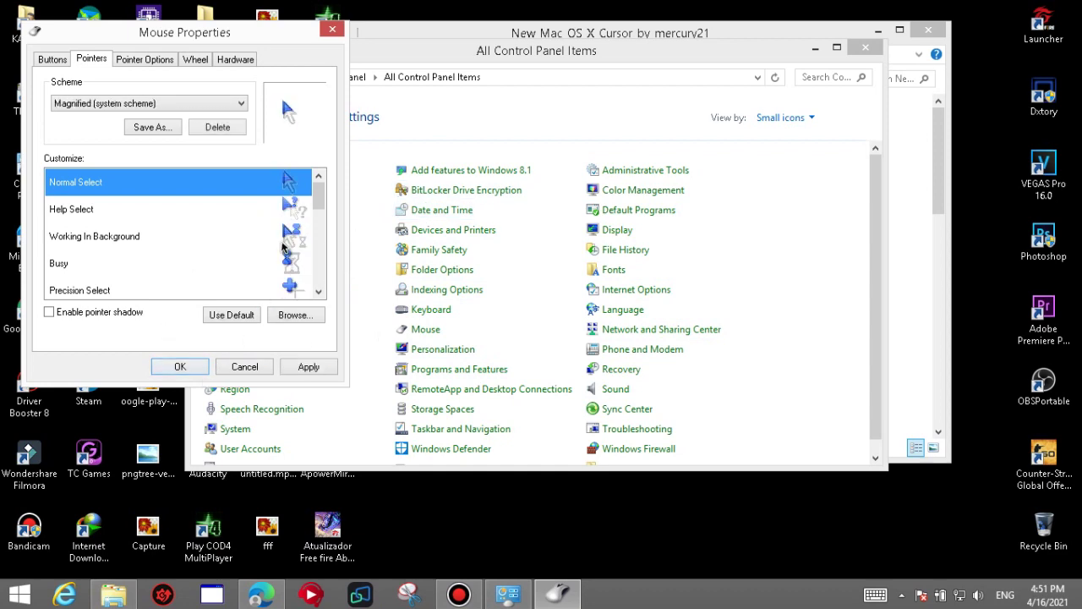
click(252, 369)
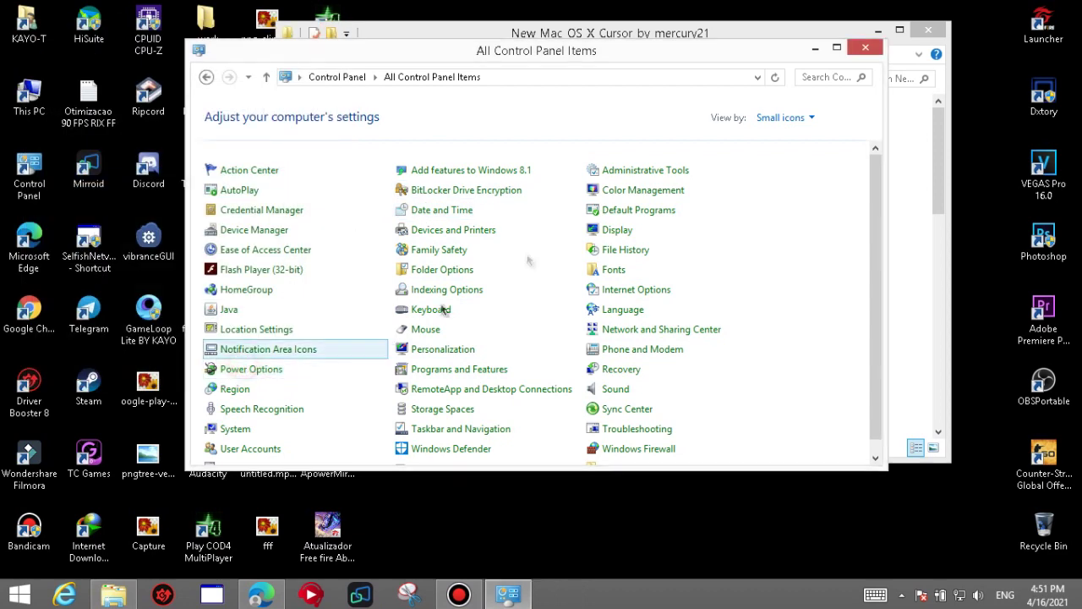
click(865, 48)
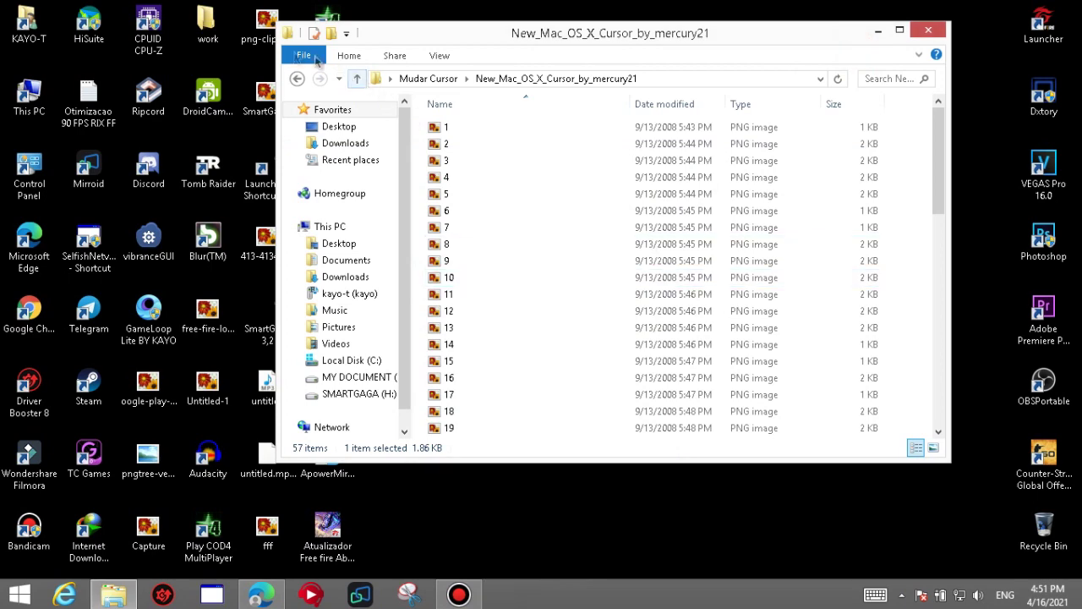
Return to the Mudar Cursor folder and open the Cursor luminoso roxo folder.
click(298, 79)
scroll(550, 313, down, 5)
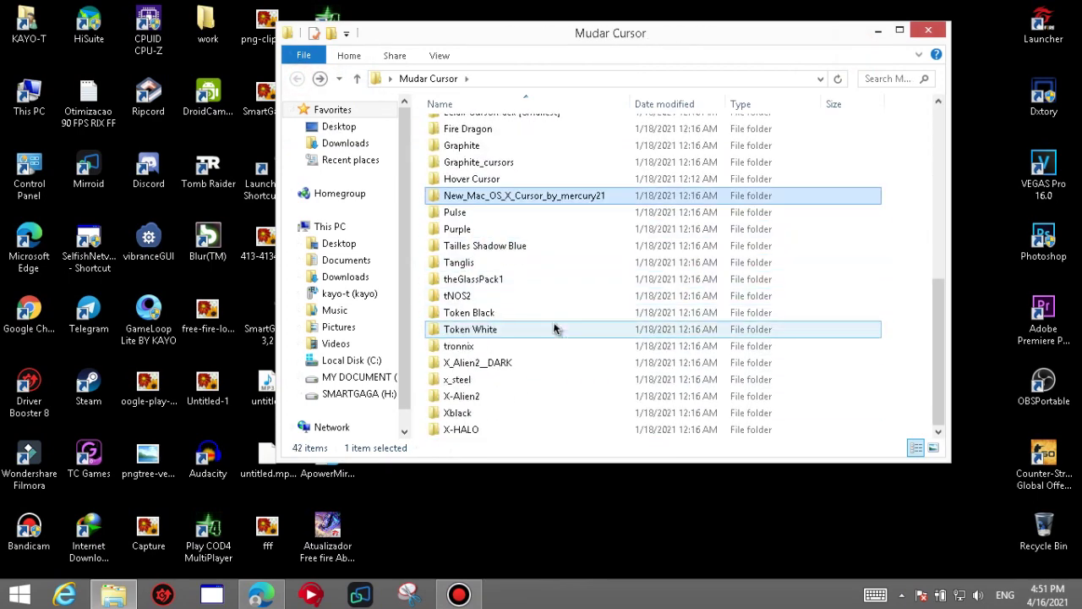
scroll(554, 328, up, 4)
scroll(554, 328, up, 2)
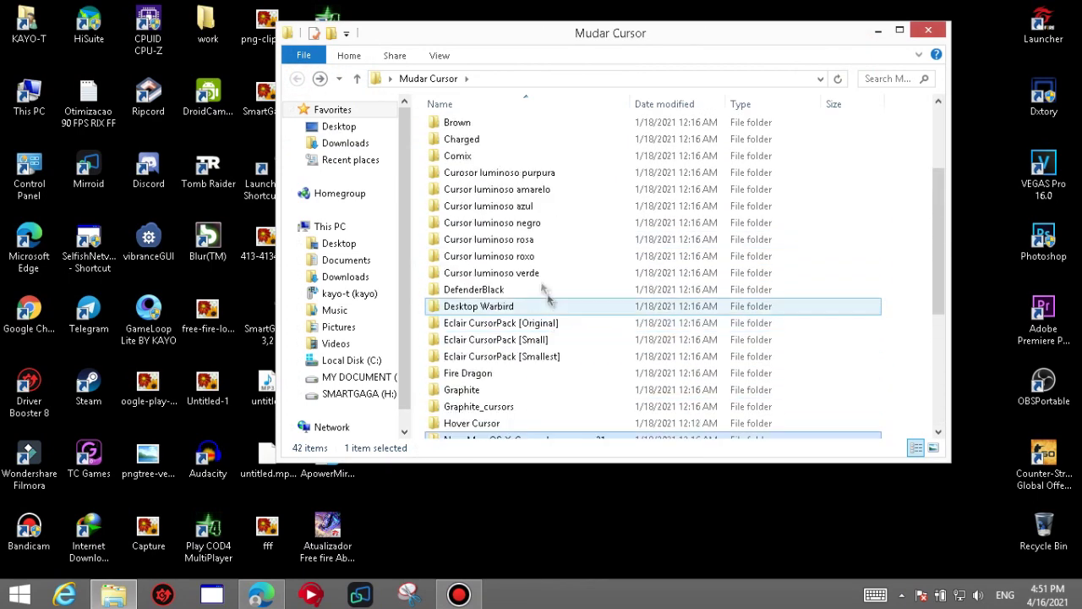
double_click(526, 252)
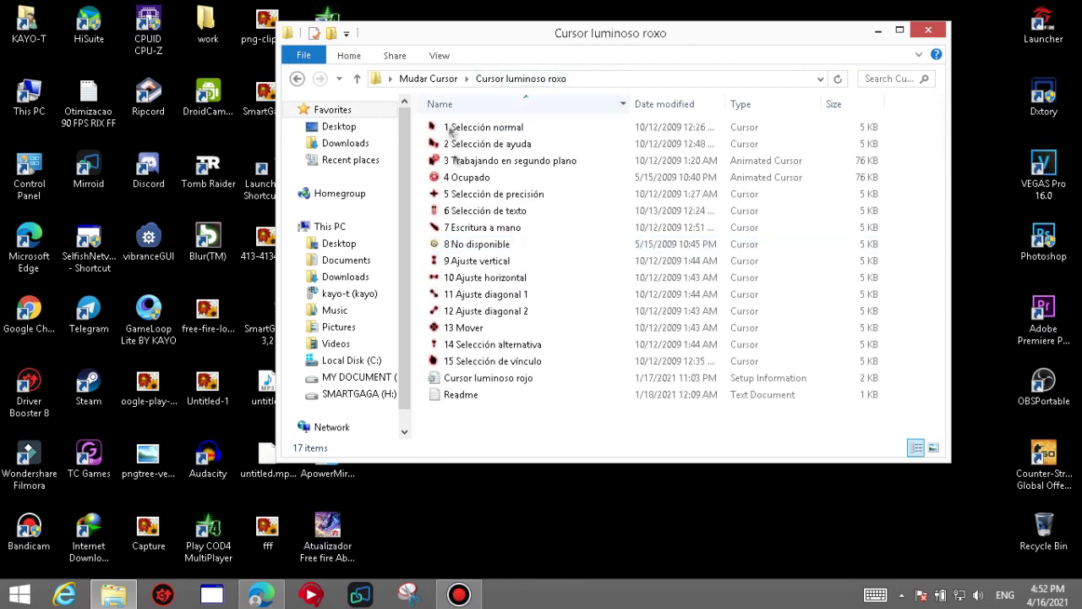
Install the pointer set from the Cursor luminoso rojo setup information file.
right_click(446, 379)
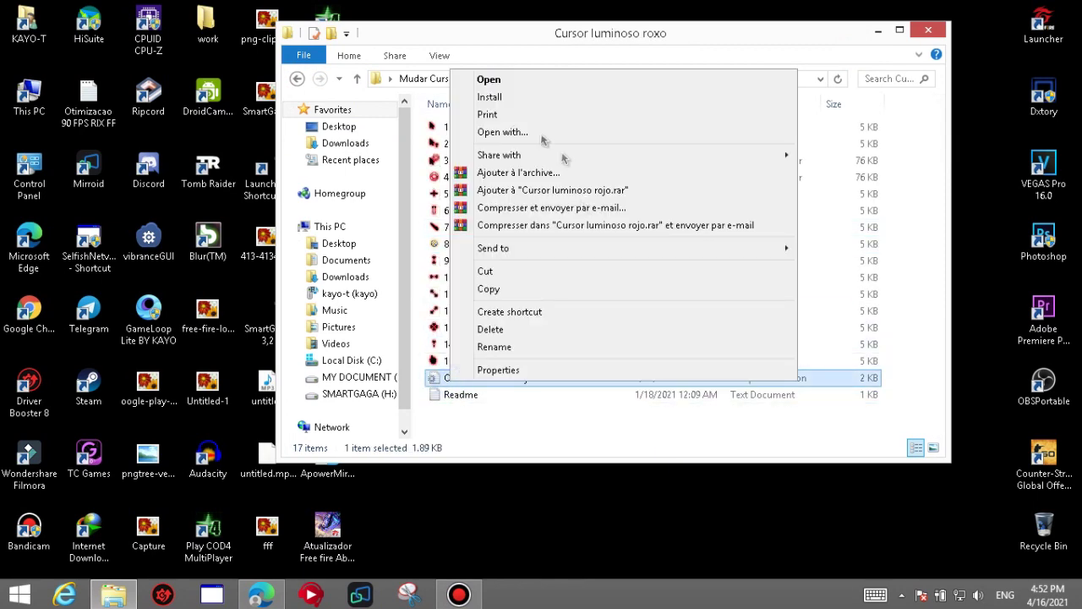
click(498, 100)
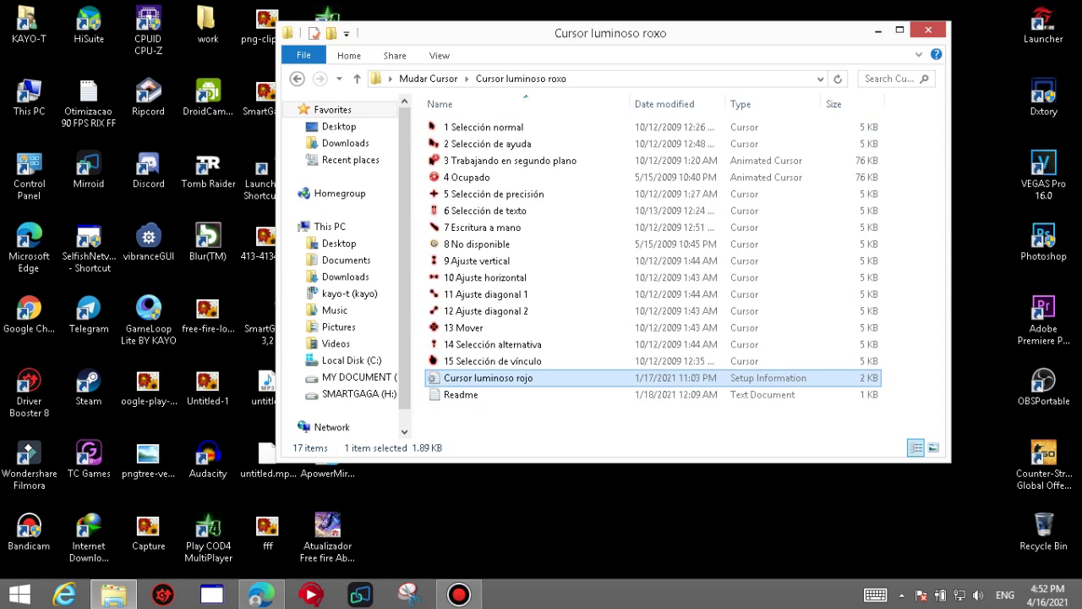
click(864, 47)
Open Control Panel from the desktop, view it by small icons and open the mouse pointer scheme settings.
double_click(29, 177)
click(785, 119)
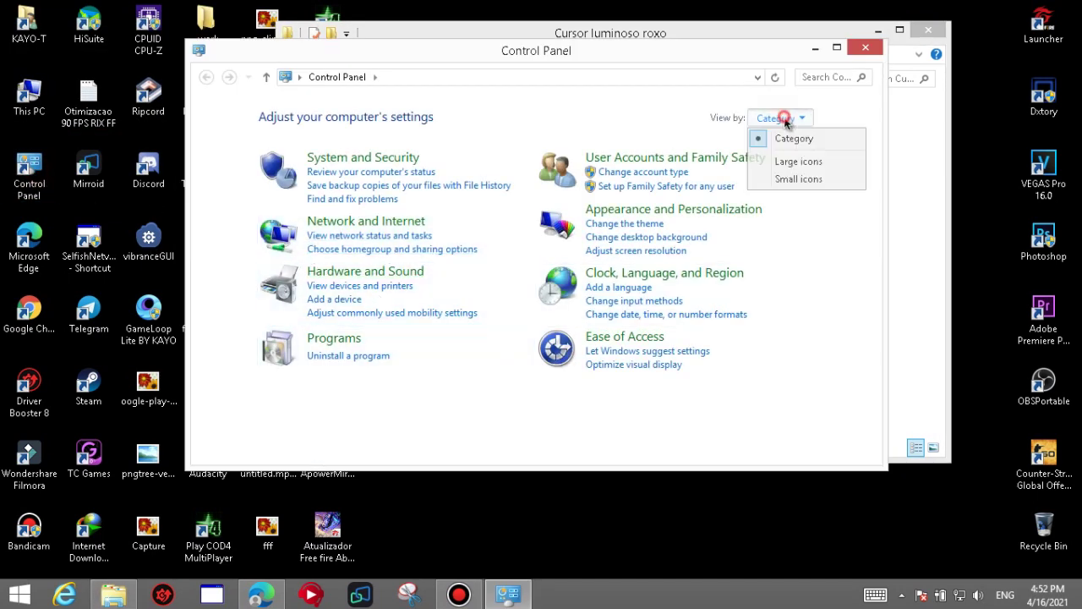
click(791, 178)
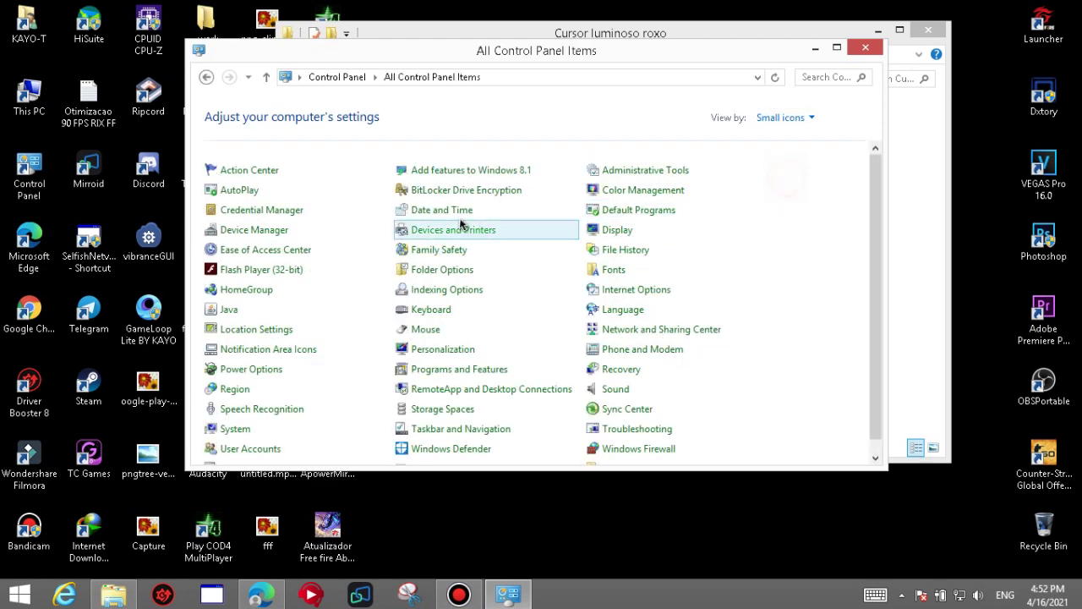
click(443, 333)
click(152, 121)
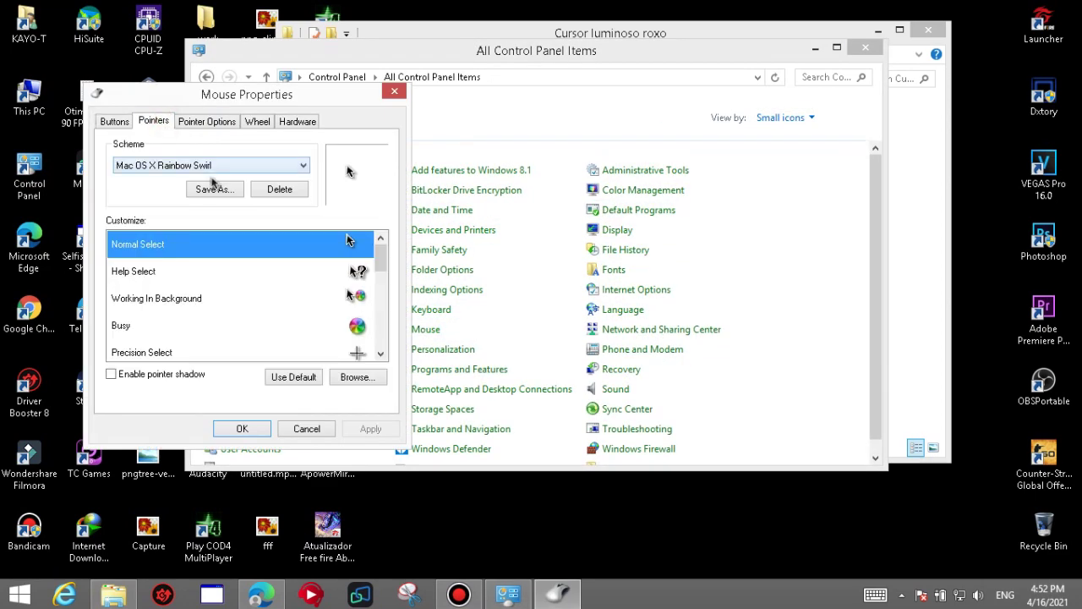
Select the Cursor luminoso rojo pointer scheme and apply it.
click(214, 165)
click(211, 190)
click(207, 166)
click(193, 193)
key(Down)
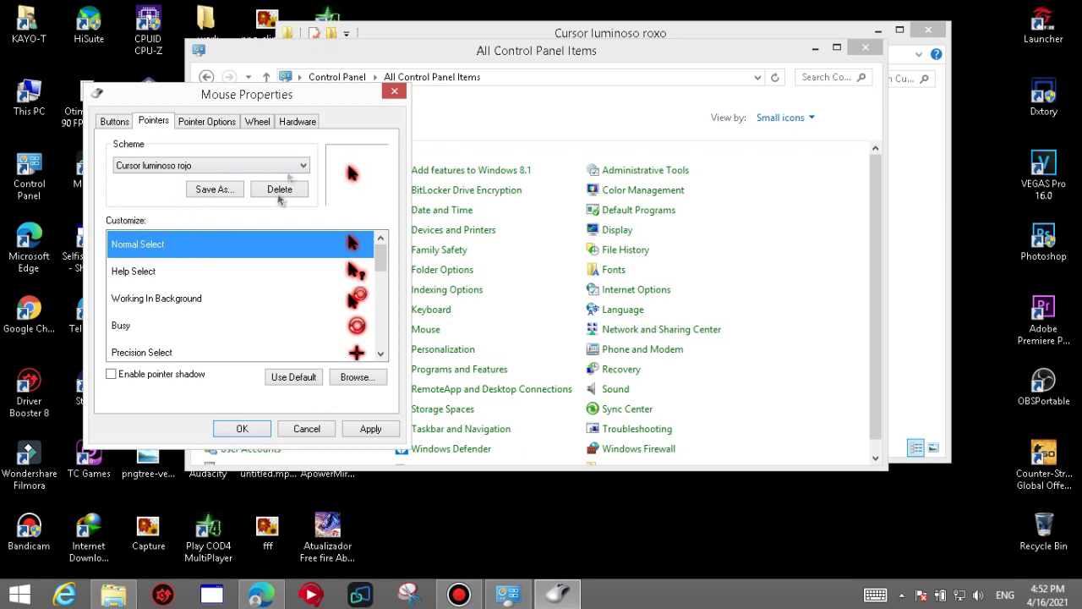
click(370, 429)
click(602, 356)
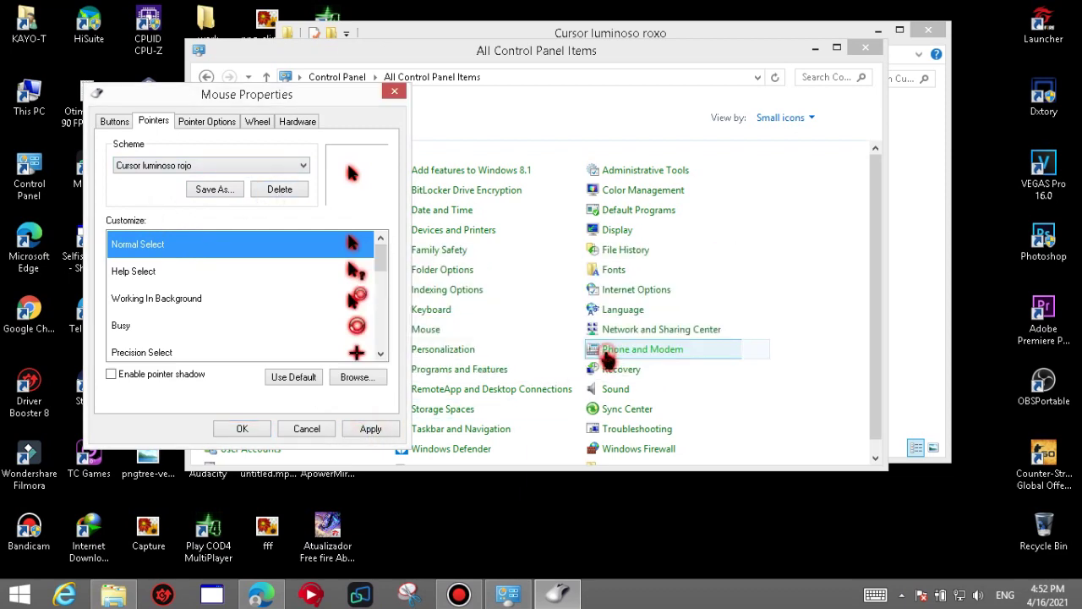
Confirm Mouse Properties and close the Control Panel and Cursor luminoso roxo windows.
click(244, 428)
click(865, 48)
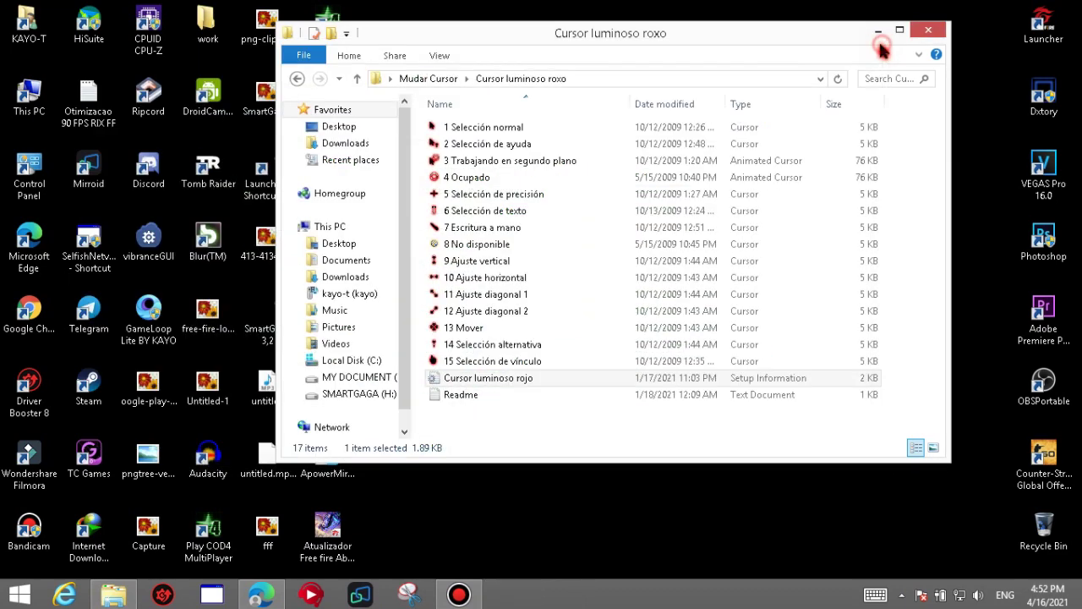
click(929, 31)
drag(658, 83, 503, 344)
click(728, 302)
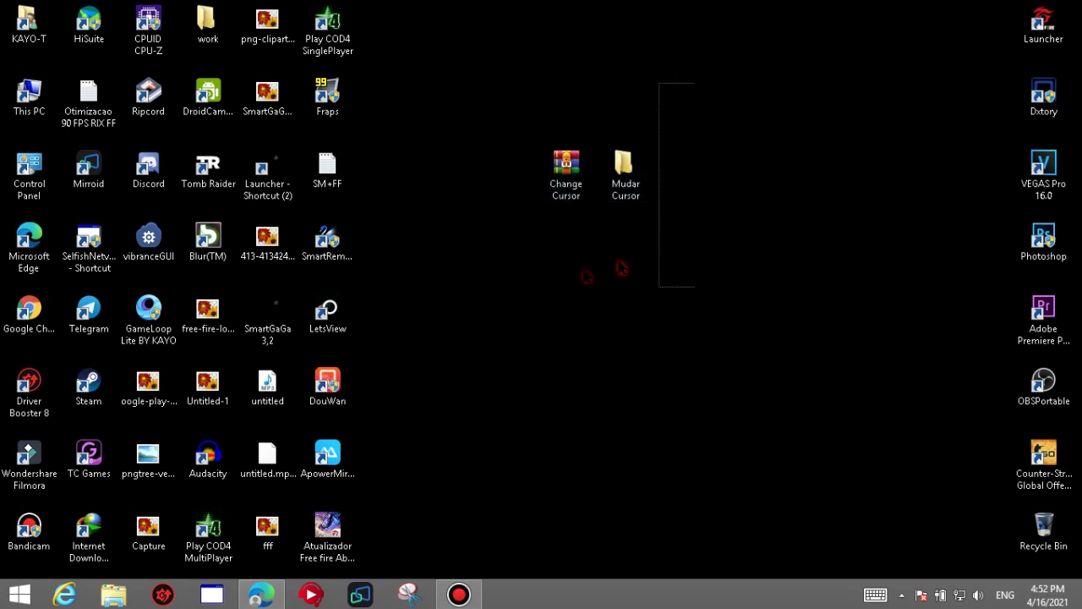